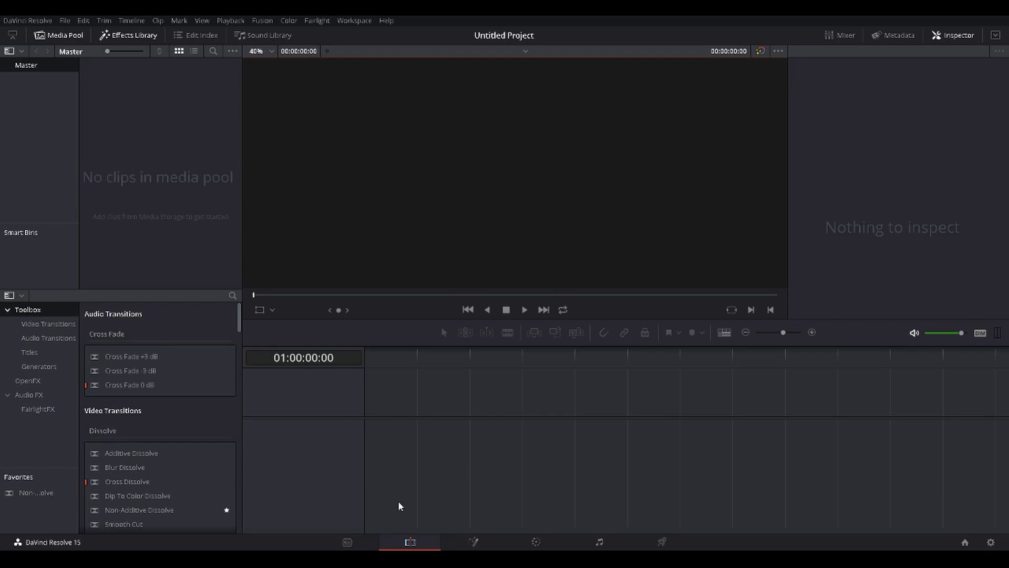
# Step: Browse the media storage to the Video Creation Folder and import the Grow Up gameplay video into the media pool
pyautogui.click(347, 542)
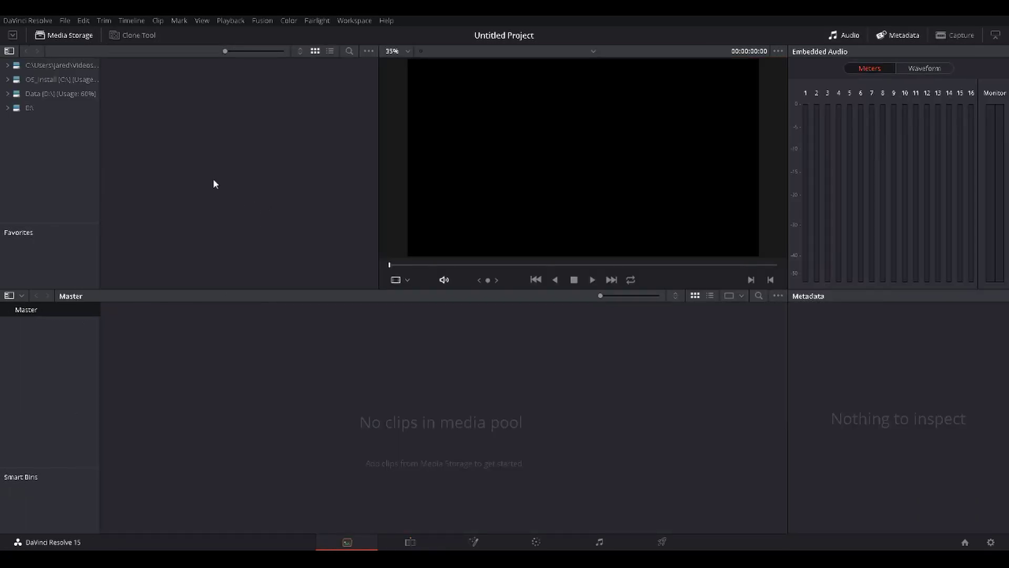
pyautogui.click(83, 68)
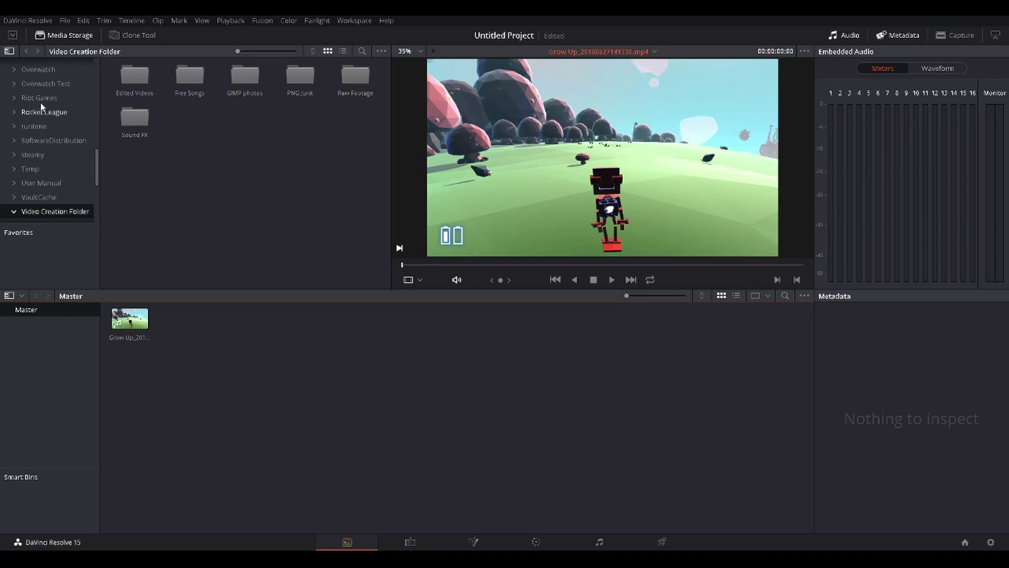
pyautogui.scroll(-5, 62, 163)
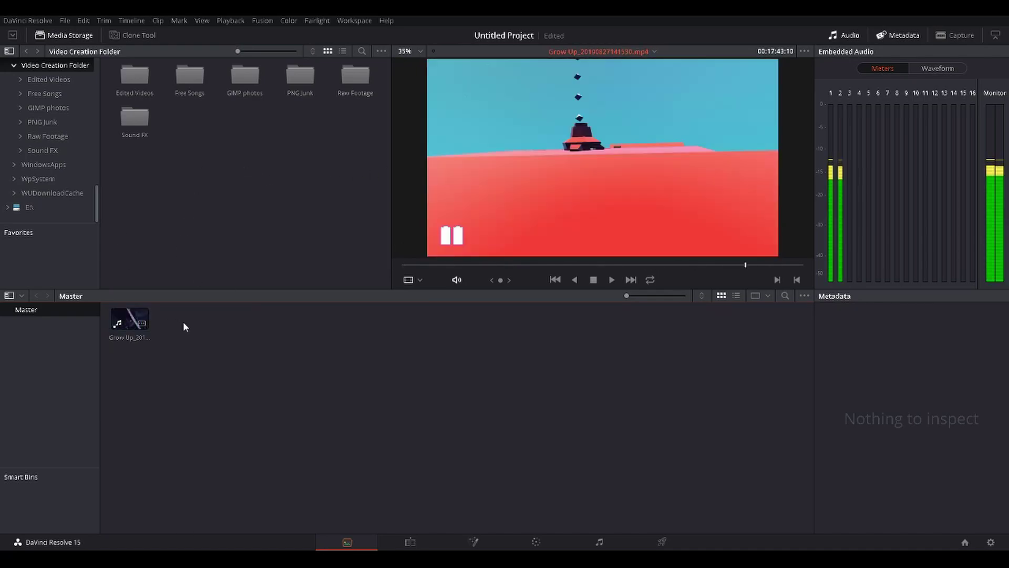
# Step: Place the Grow Up clip at the start of a new timeline on the edit page
pyautogui.click(411, 542)
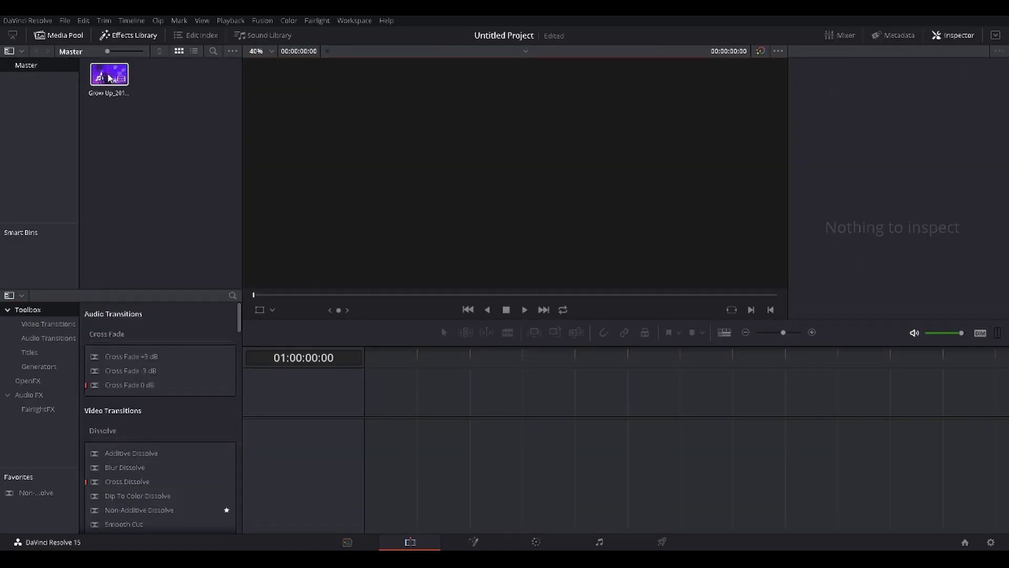
pyautogui.moveTo(110, 78); pyautogui.dragTo(381, 472)
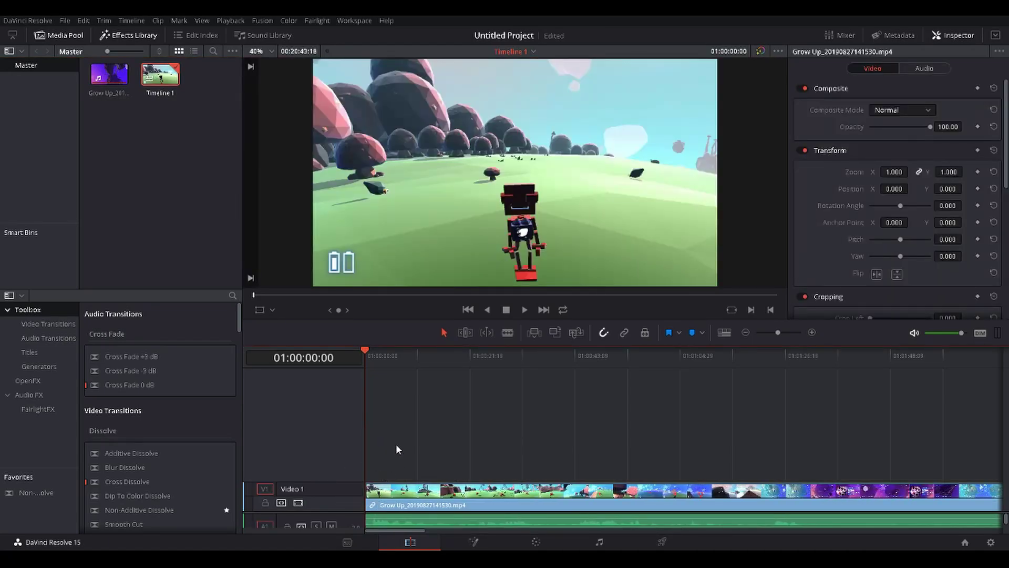
pyautogui.click(424, 445)
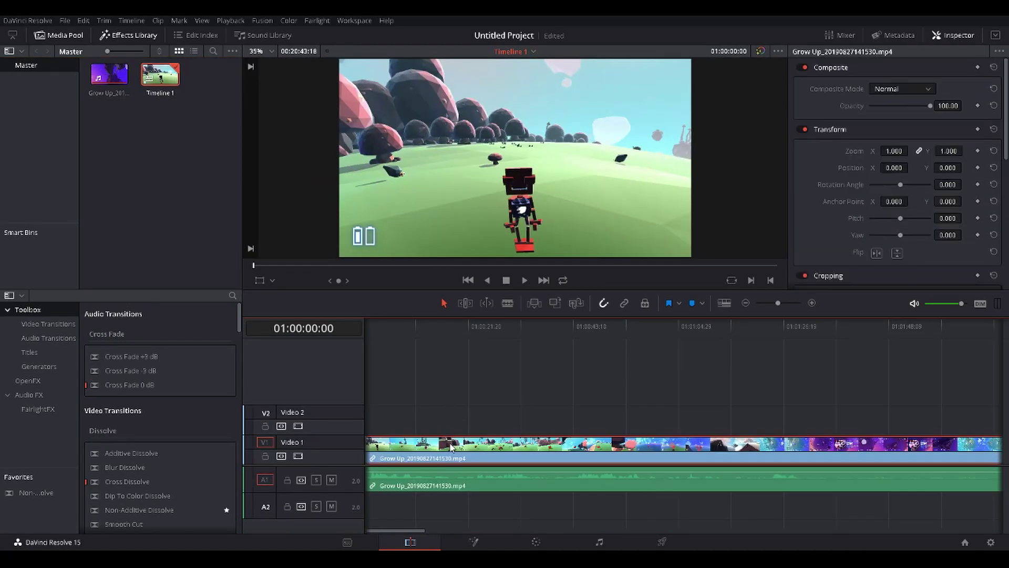
# Step: Select the timeline clip's video part and its audio part in turn, and clear the selection
pyautogui.moveTo(439, 447)
pyautogui.mouseDown()
pyautogui.moveTo(444, 418)
pyautogui.moveTo(441, 447)
pyautogui.mouseUp()
pyautogui.click(481, 393)
pyautogui.click(483, 480)
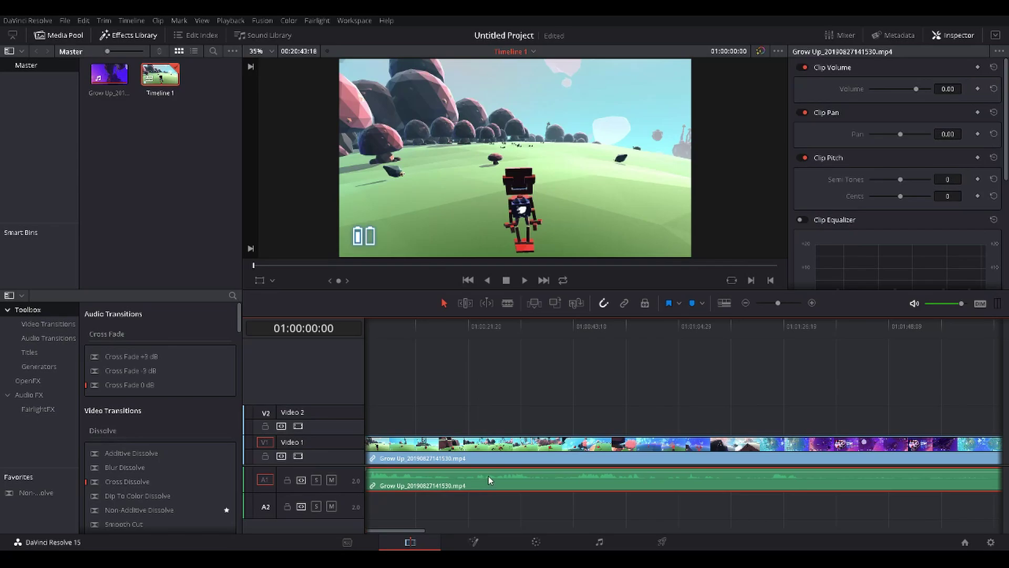
pyautogui.click(413, 392)
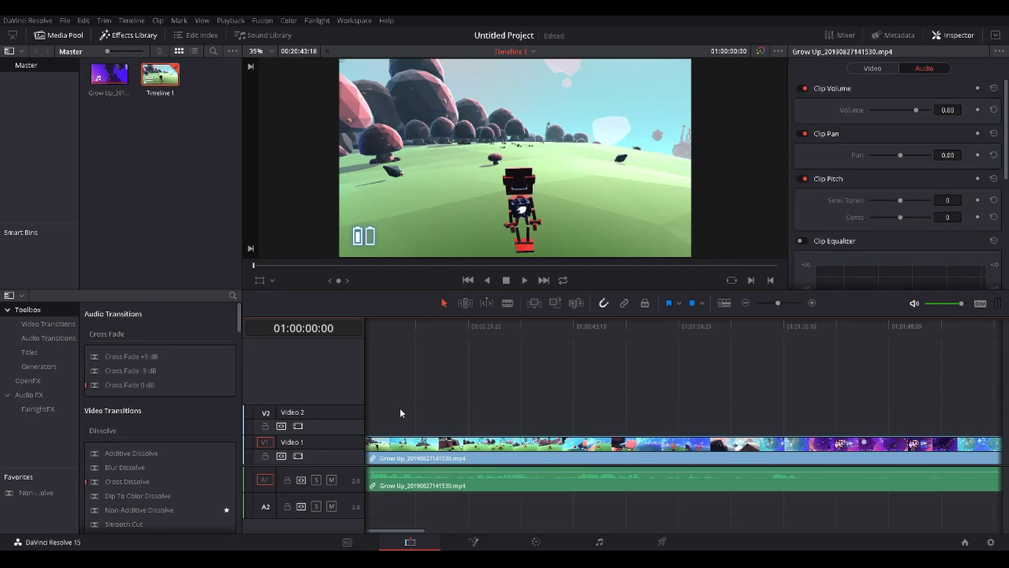
# Step: Play the opening of the timeline, return the playhead to the start, and check the clip's selection
pyautogui.press('space')
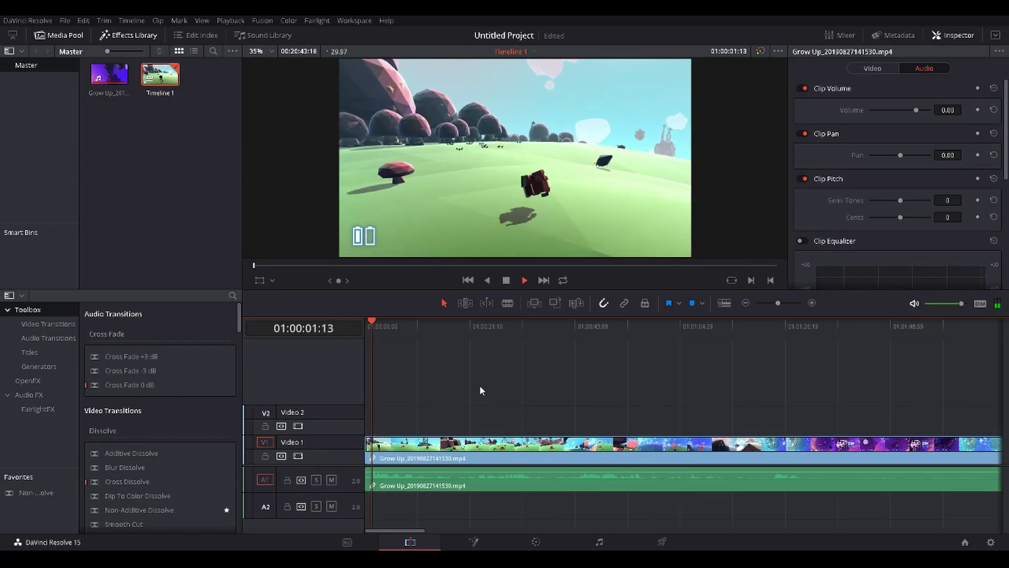
pyautogui.press('space')
pyautogui.press('Home')
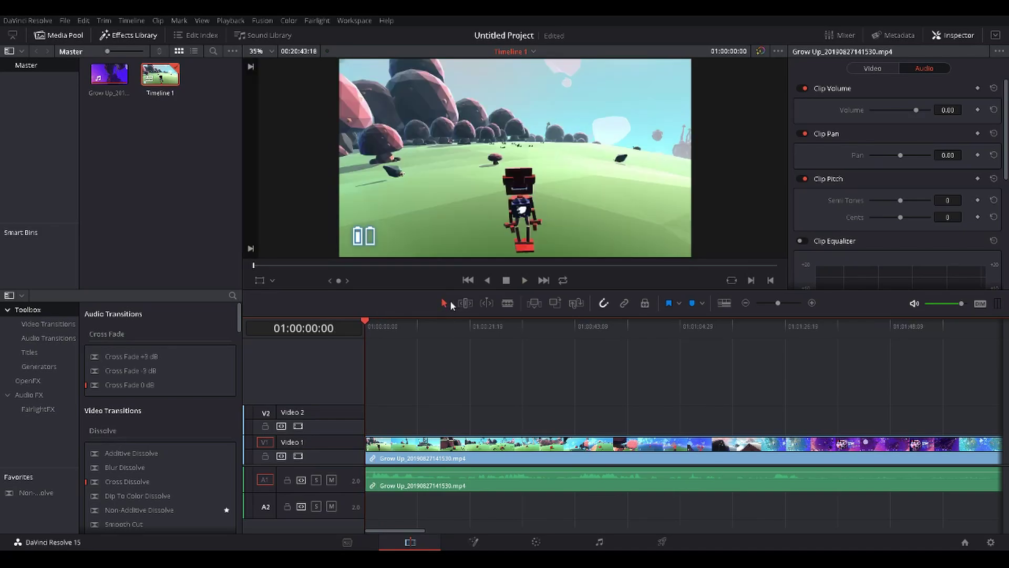
pyautogui.click(523, 445)
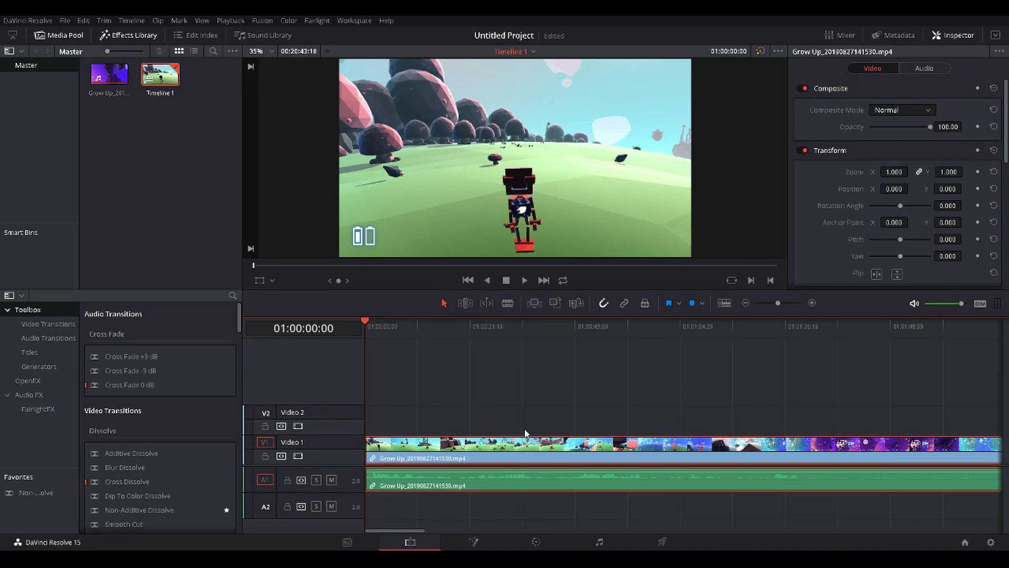
pyautogui.click(500, 343)
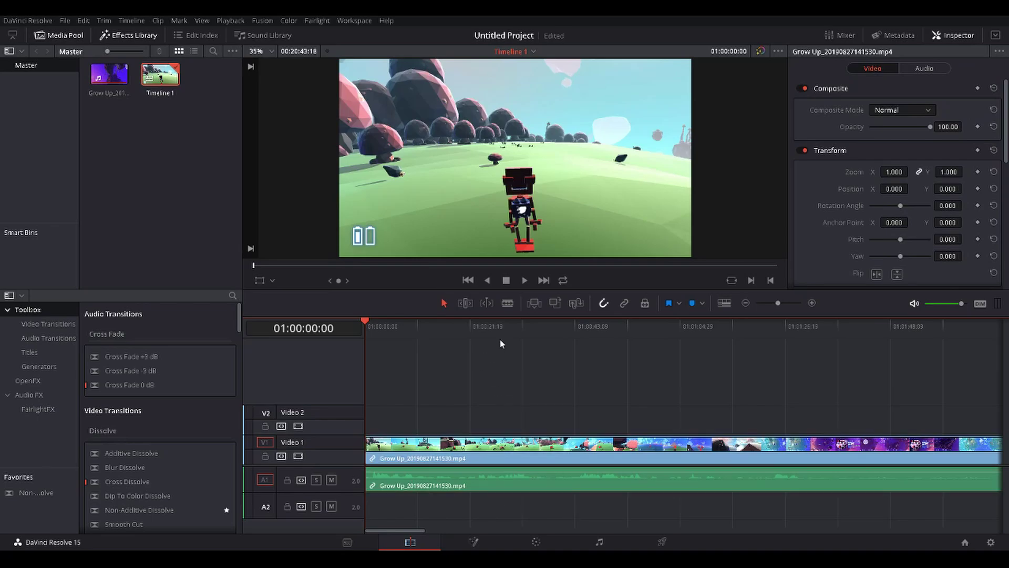
# Step: Split the clip on the Video 1 track at about 01:00:19 with the blade tool, and return to the selection tool
pyautogui.click(508, 303)
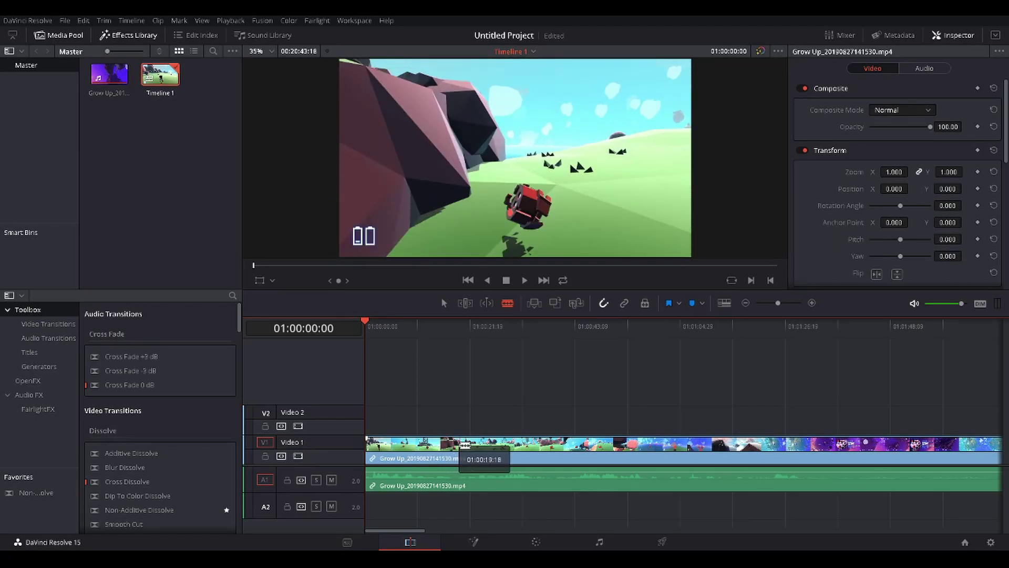
pyautogui.click(461, 450)
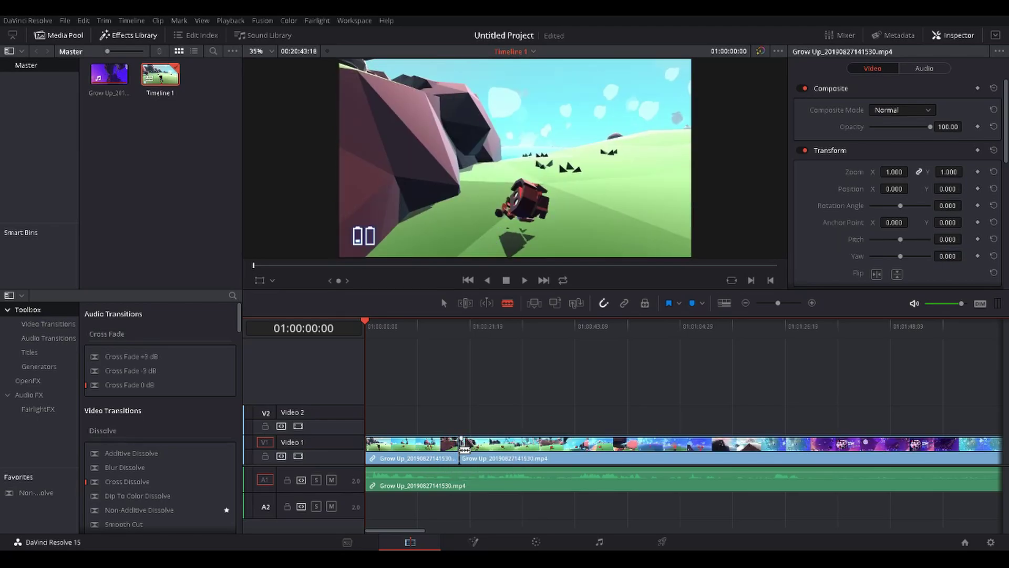
pyautogui.click(444, 303)
# Step: Delete the first segment of the split video clip and undo the deletion
pyautogui.moveTo(428, 450); pyautogui.dragTo(482, 446)
pyautogui.click(428, 444)
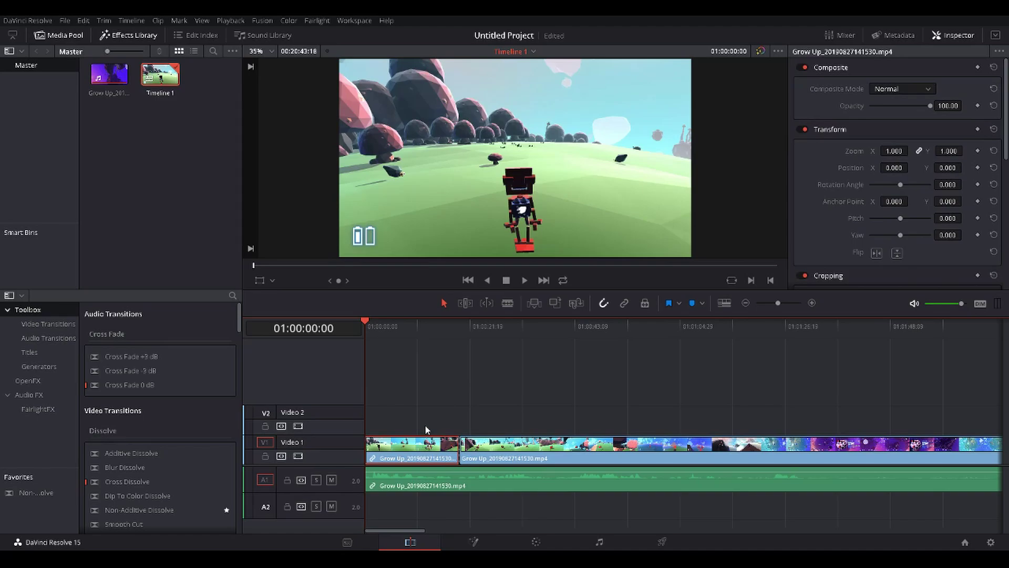
pyautogui.press('BackSpace')
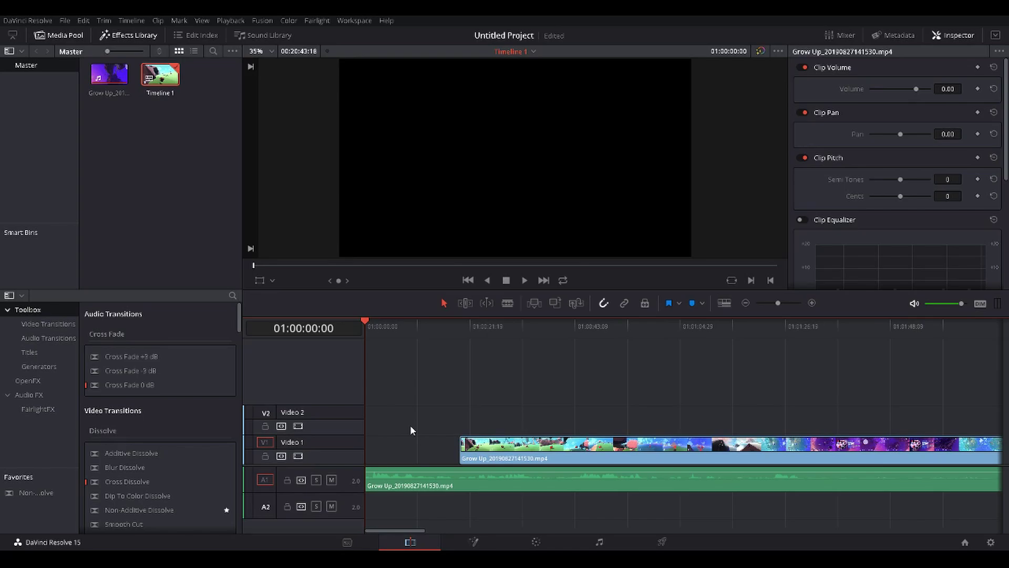
pyautogui.hotkey('ctrl', 'z')
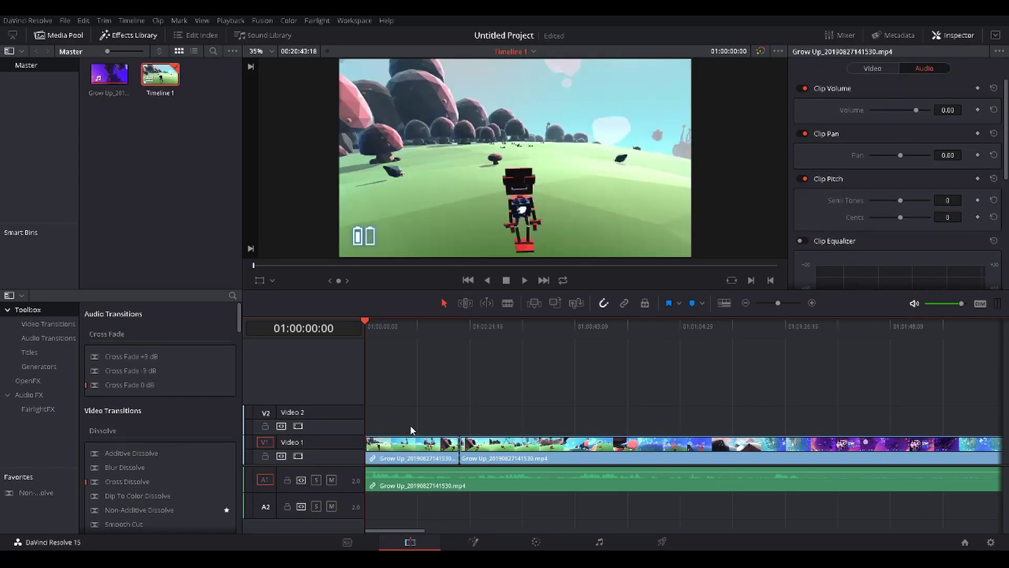
# Step: Try deleting the first video segment two more times, restoring it after each deletion
pyautogui.click(423, 447)
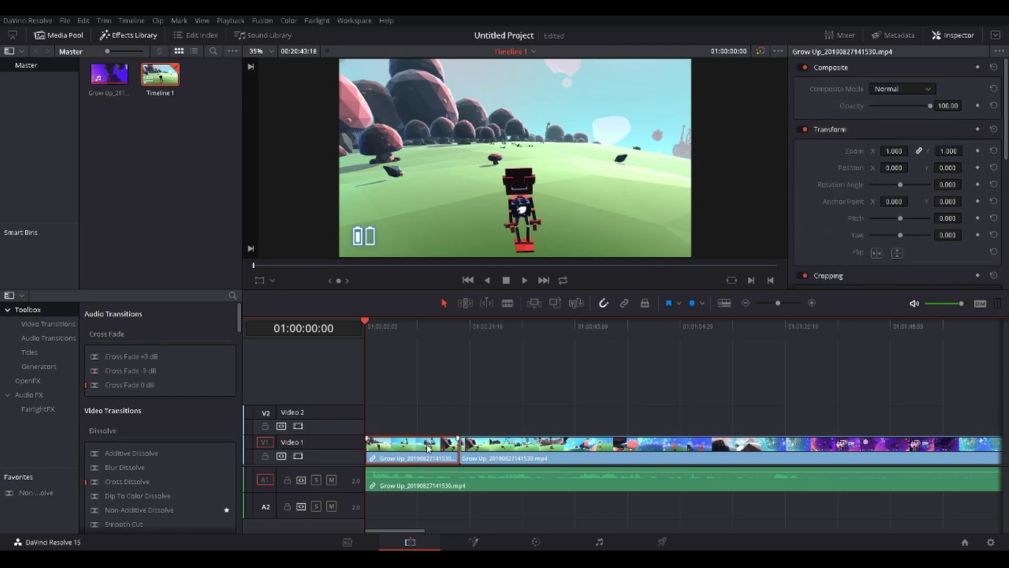
pyautogui.press('Delete')
pyautogui.hotkey('ctrl', 'z')
pyautogui.click(429, 451)
pyautogui.press('Delete')
pyautogui.hotkey('ctrl', 'z')
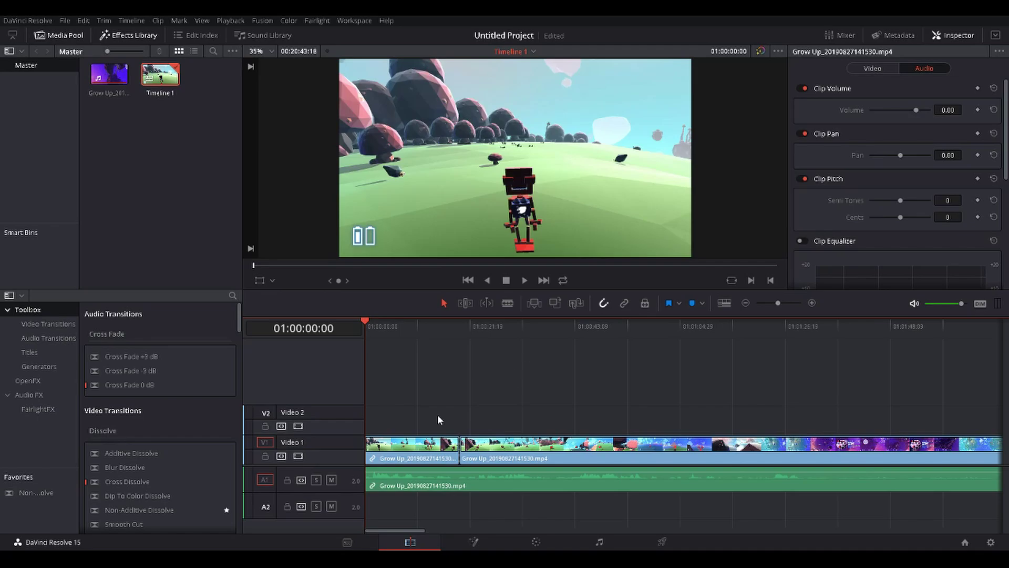
# Step: Activate the blade tool, play the timeline from the start, and step through single frames to about 01:00:05:11
pyautogui.press('b')
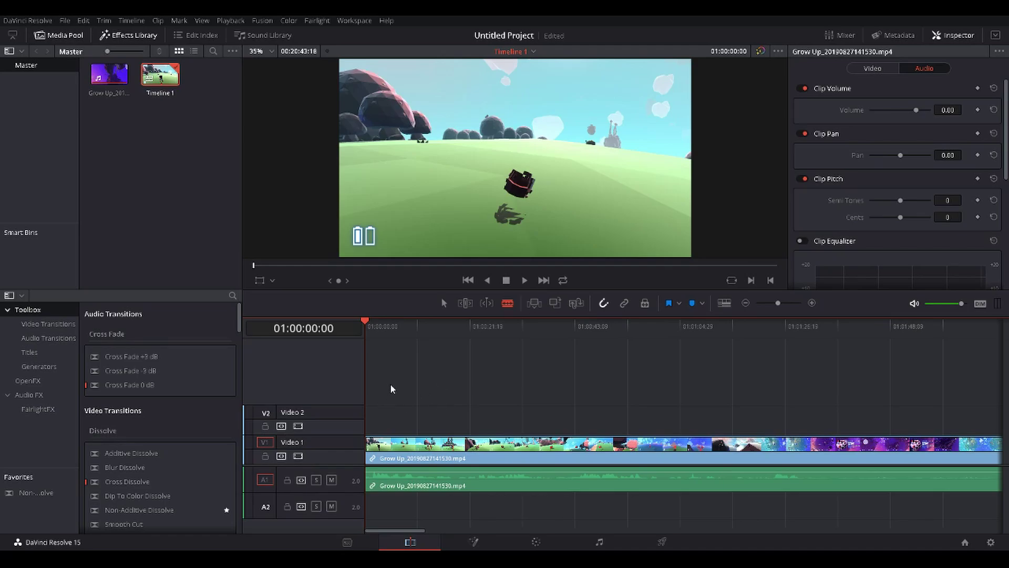
pyautogui.press('space')
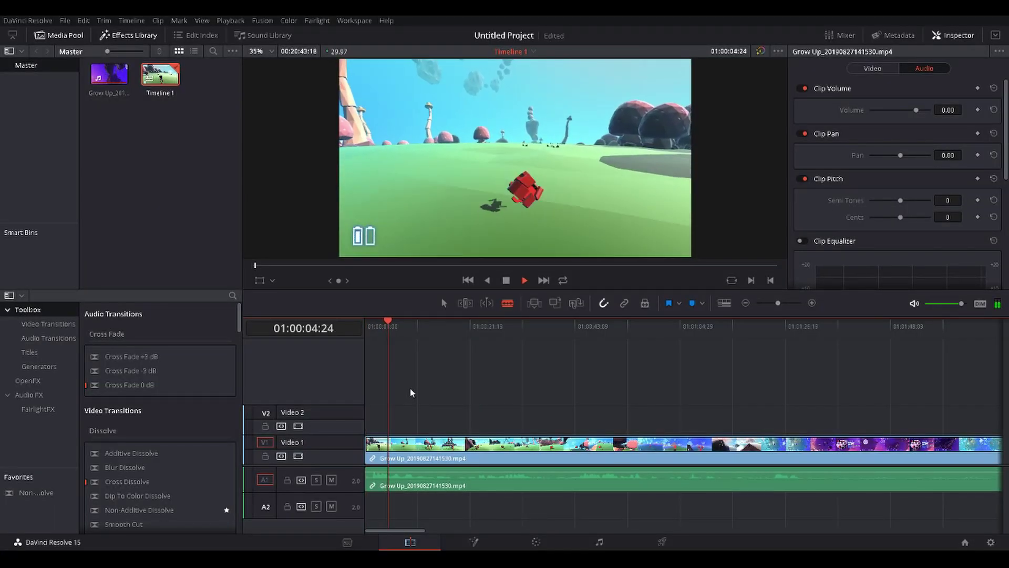
pyautogui.press('Left')
pyautogui.press('Left')
pyautogui.press('Left')
pyautogui.press('Left')
pyautogui.press('Left')
pyautogui.press('Left')
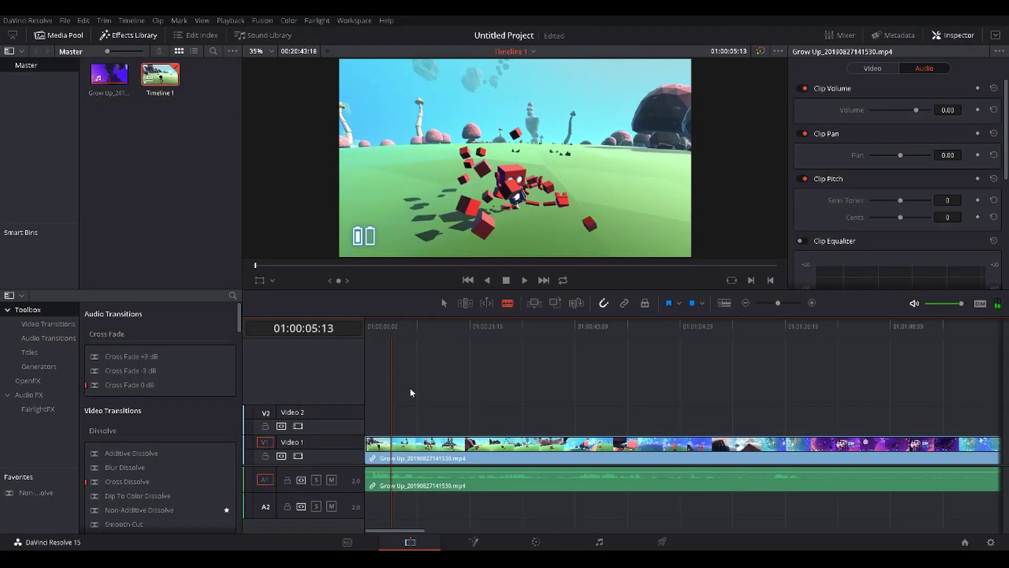
pyautogui.press('Right')
pyautogui.press('Right')
pyautogui.press('Right')
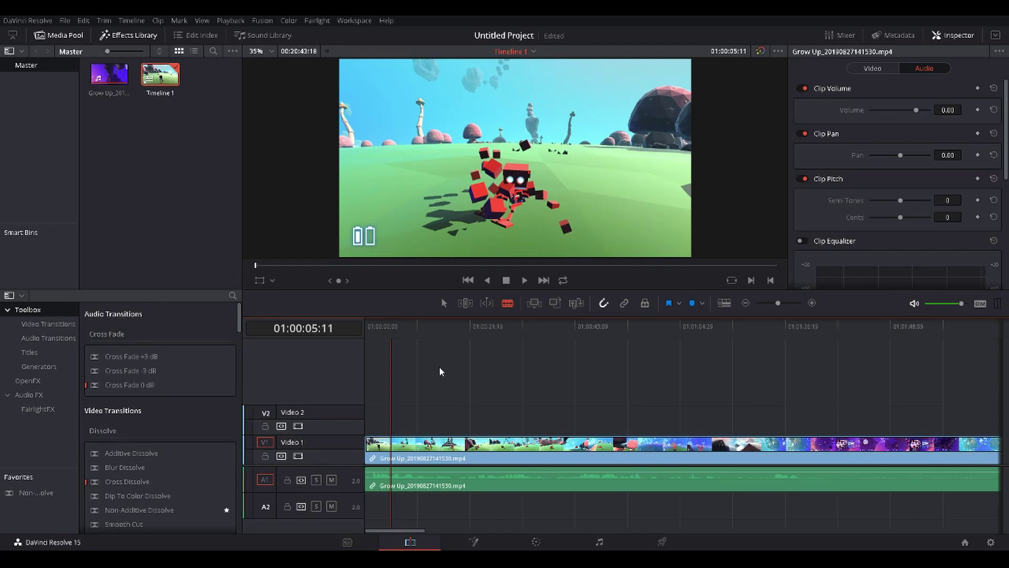
# Step: Step back and forth frame by frame between 01:00:05:11 and 01:00:05:00 to examine where the robot breaks apart
pyautogui.press('Left')
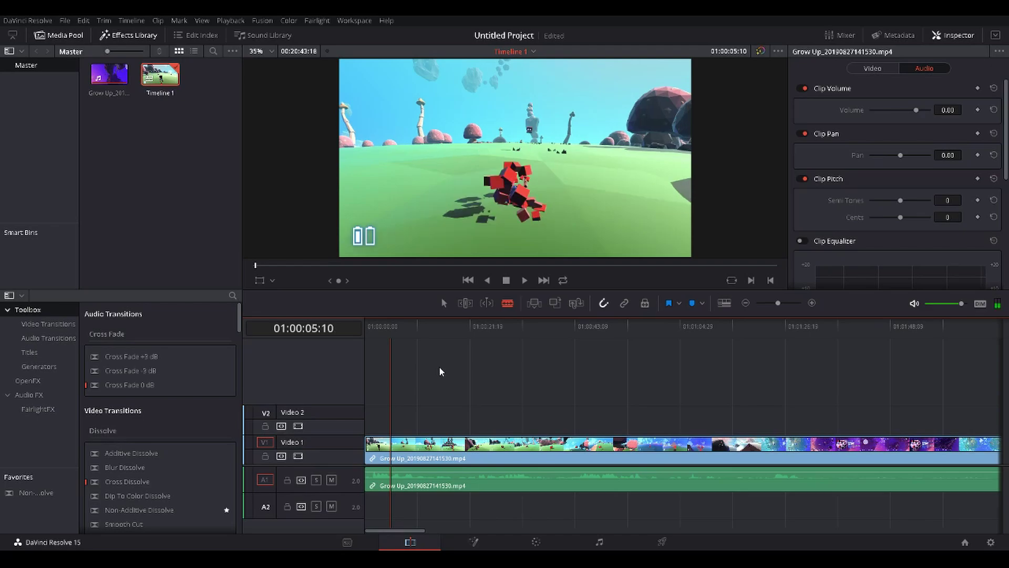
pyautogui.press('Right')
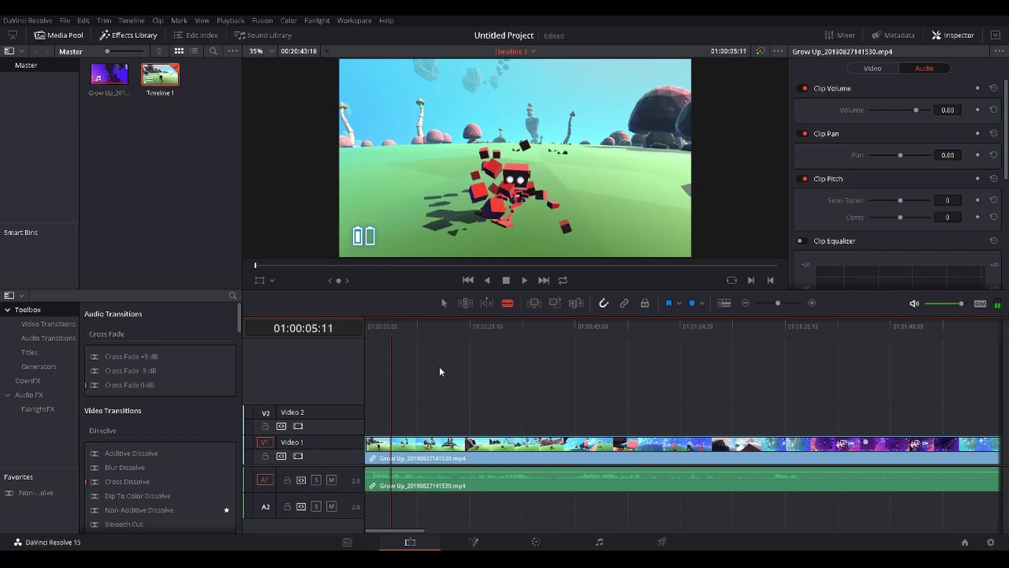
pyautogui.press('Left')
pyautogui.press('Right')
pyautogui.press('Left')
pyautogui.press('Left')
pyautogui.press('Left')
pyautogui.press('Left')
pyautogui.press('Left')
pyautogui.press('Left')
pyautogui.press('Left')
pyautogui.press('Left')
pyautogui.press('Left')
pyautogui.press('Left')
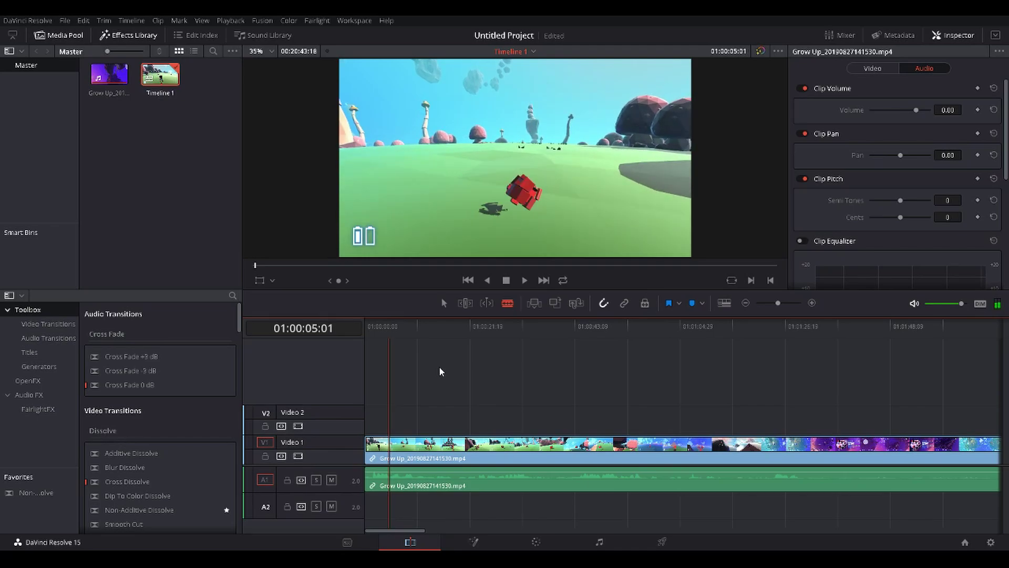
pyautogui.press('Right')
pyautogui.press('Right')
pyautogui.press('Right')
pyautogui.press('Right')
pyautogui.press('Right')
pyautogui.press('Right')
pyautogui.press('Right')
pyautogui.press('Right')
pyautogui.press('Right')
pyautogui.press('Right')
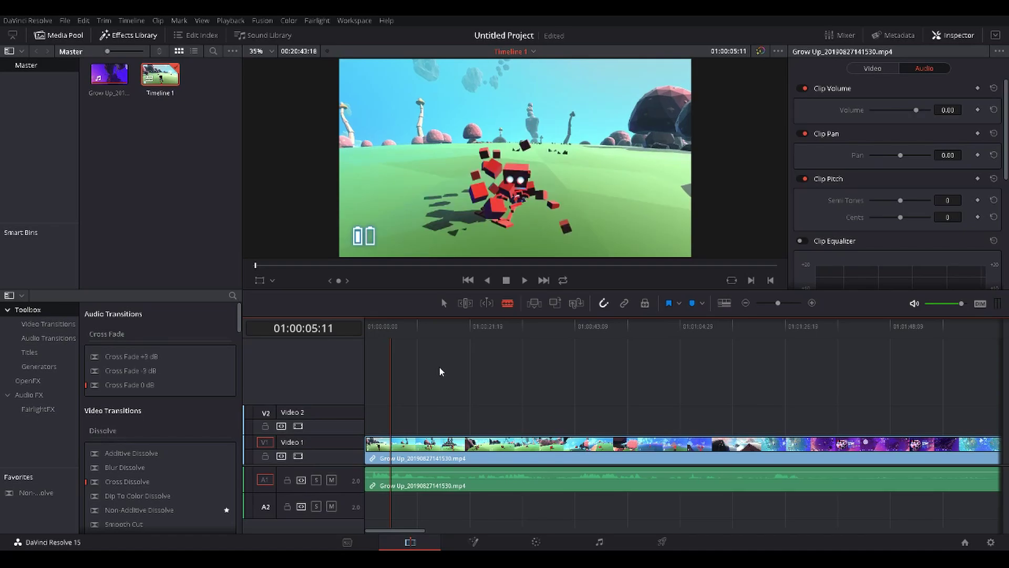
pyautogui.press('Left')
pyautogui.press('Left')
pyautogui.press('Left')
pyautogui.press('Left')
pyautogui.press('Left')
pyautogui.press('Left')
pyautogui.press('Left')
pyautogui.press('Left')
pyautogui.press('Left')
pyautogui.press('Left')
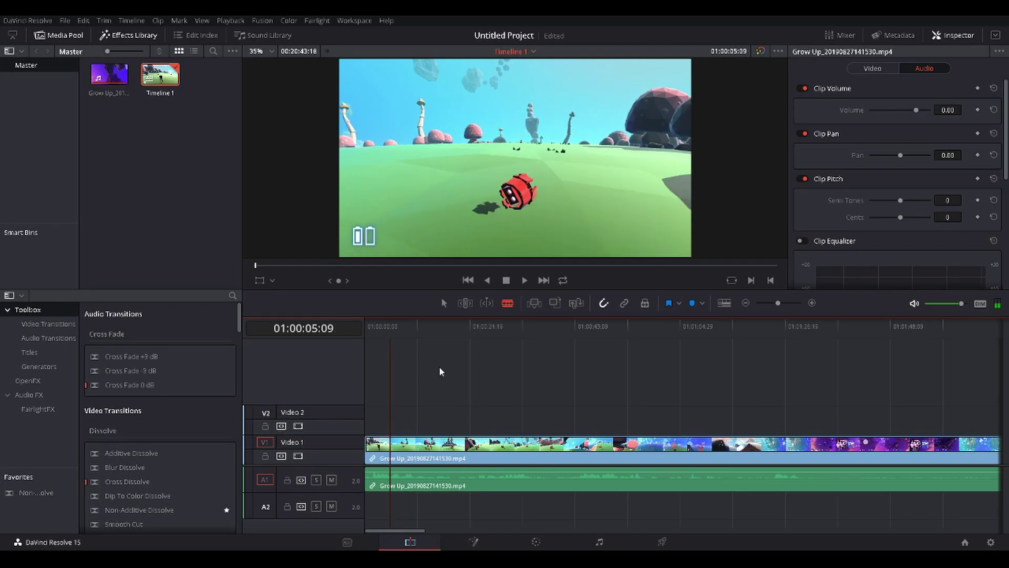
pyautogui.press('Left')
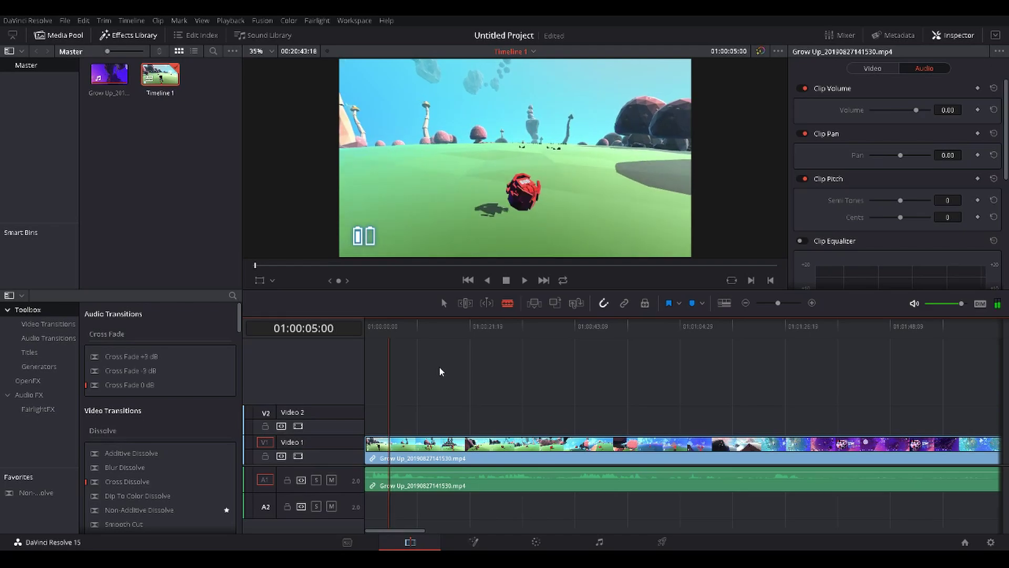
# Step: Play briefly through the robot's break-apart moment, and step through frames back to 01:00:04:28
pyautogui.press('space')
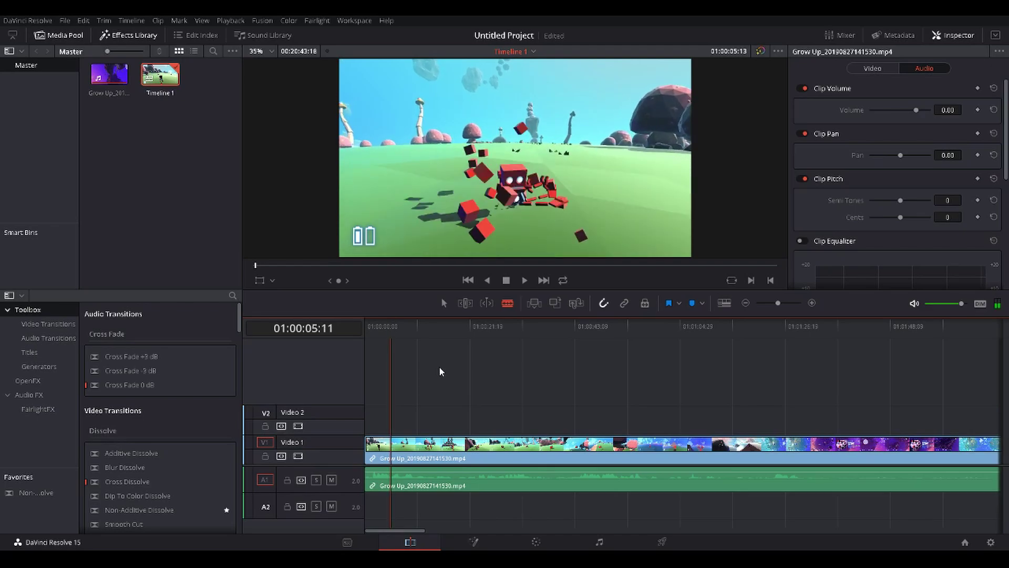
pyautogui.press('space')
pyautogui.press('Left')
pyautogui.press('Left')
pyautogui.press('Left')
pyautogui.press('Left')
pyautogui.press('Left')
pyautogui.press('Left')
pyautogui.press('Left')
pyautogui.press('Left')
pyautogui.press('Left')
pyautogui.press('Left')
pyautogui.press('Left')
pyautogui.press('Left')
pyautogui.press('Left')
pyautogui.press('Left')
pyautogui.press('Left')
pyautogui.press('Left')
pyautogui.press('Left')
pyautogui.press('Left')
pyautogui.press('Left')
pyautogui.press('Left')
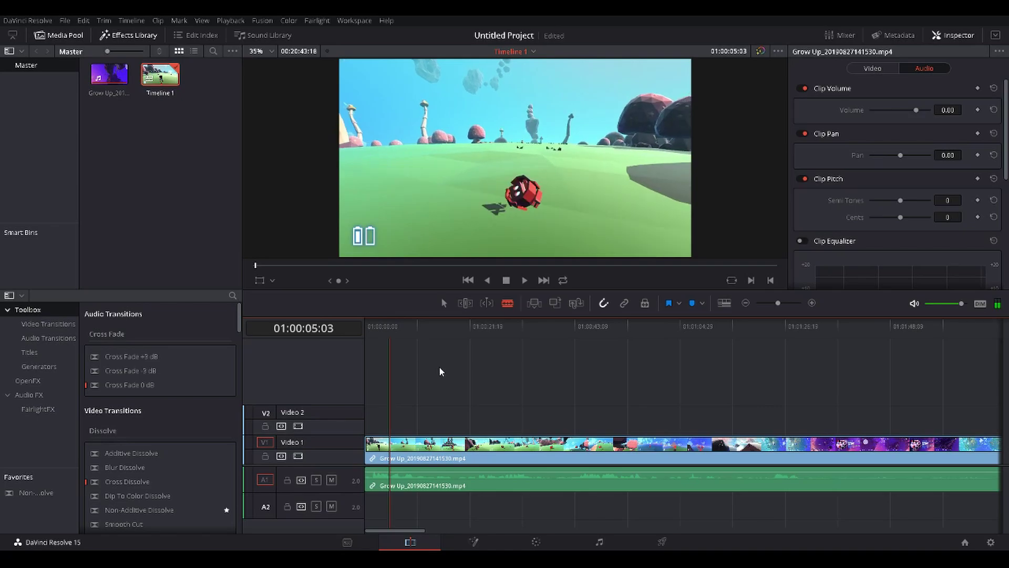
pyautogui.press('Left')
pyautogui.press('Left')
pyautogui.press('Left')
pyautogui.press('Left')
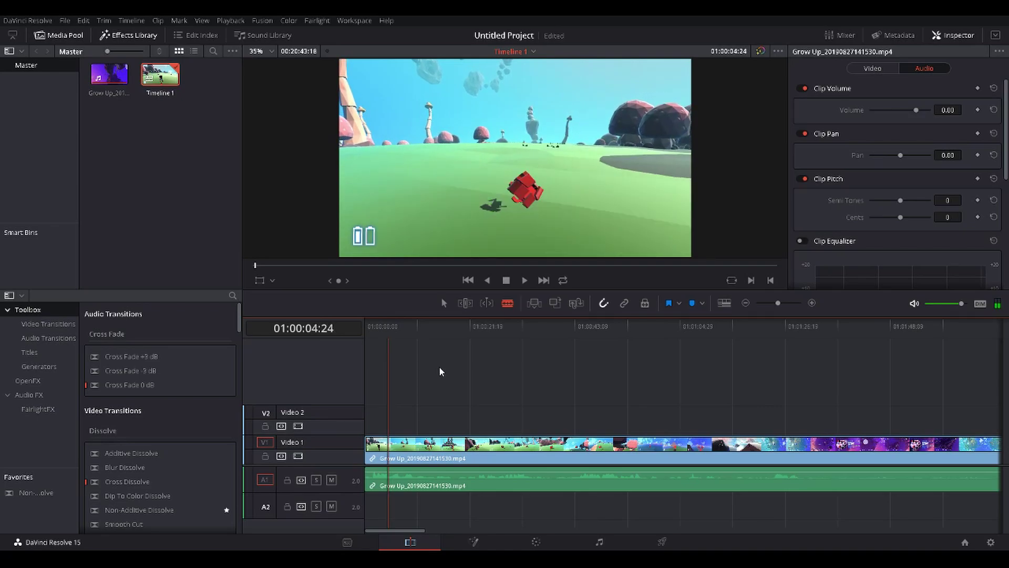
pyautogui.press('Right')
pyautogui.press('Right')
pyautogui.press('Right')
pyautogui.press('Right')
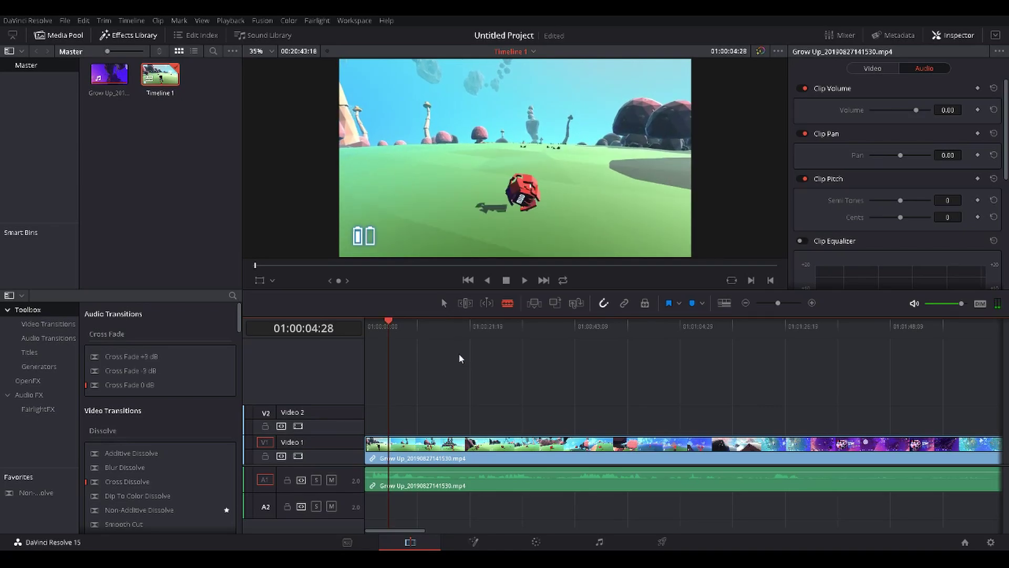
# Step: Return to the selection tool and move the playhead to 01:00:02:28
pyautogui.click(444, 304)
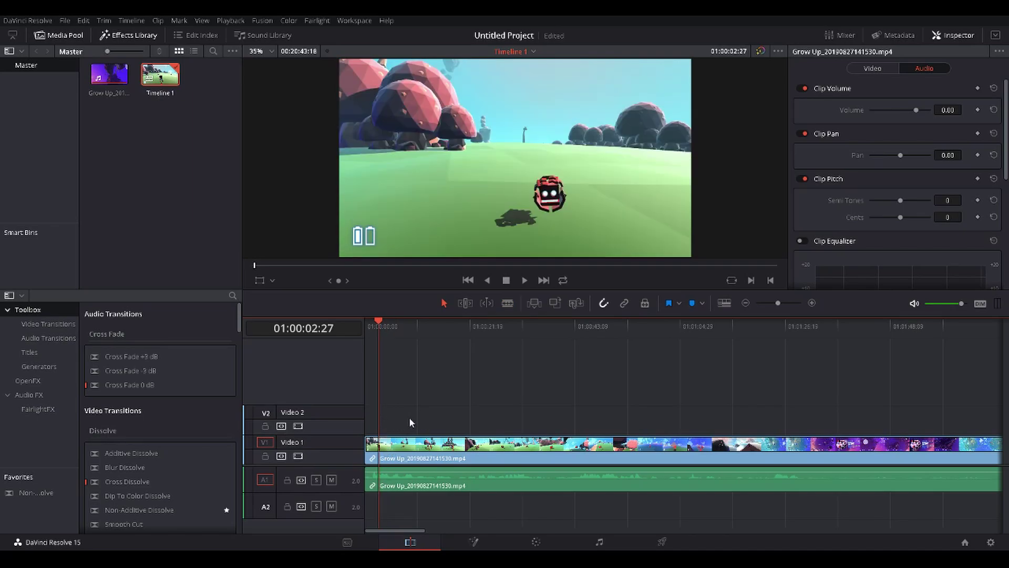
pyautogui.press('space')
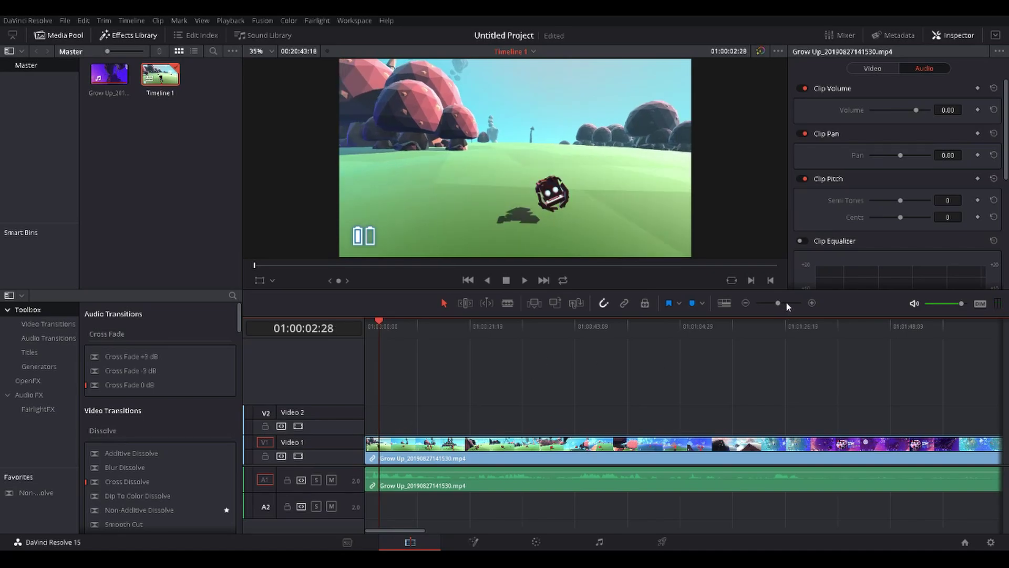
# Step: Cut the gameplay clip at about 01:00:10:15 with the blade tool and return to the selection tool
pyautogui.click(482, 490)
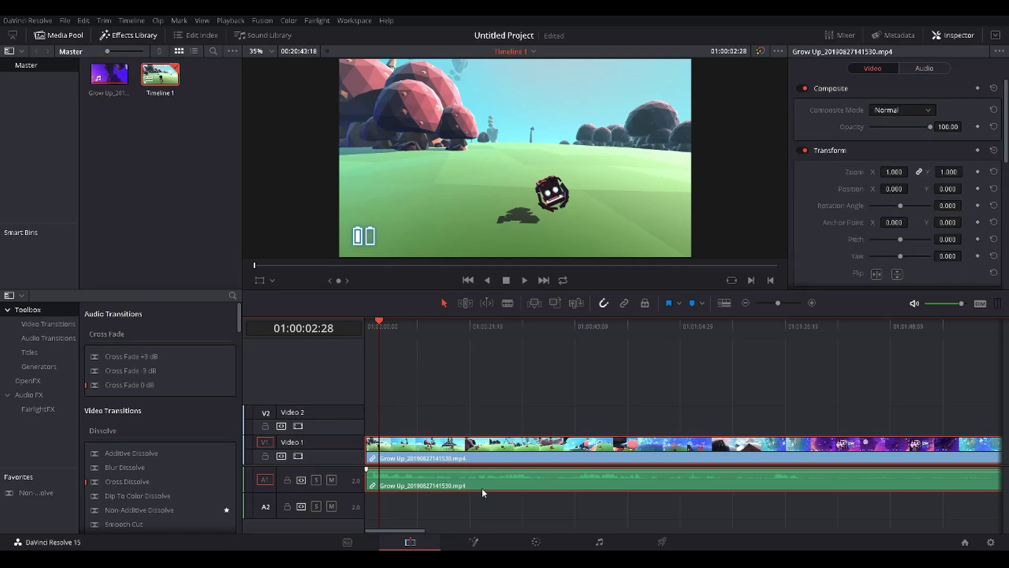
pyautogui.press('b')
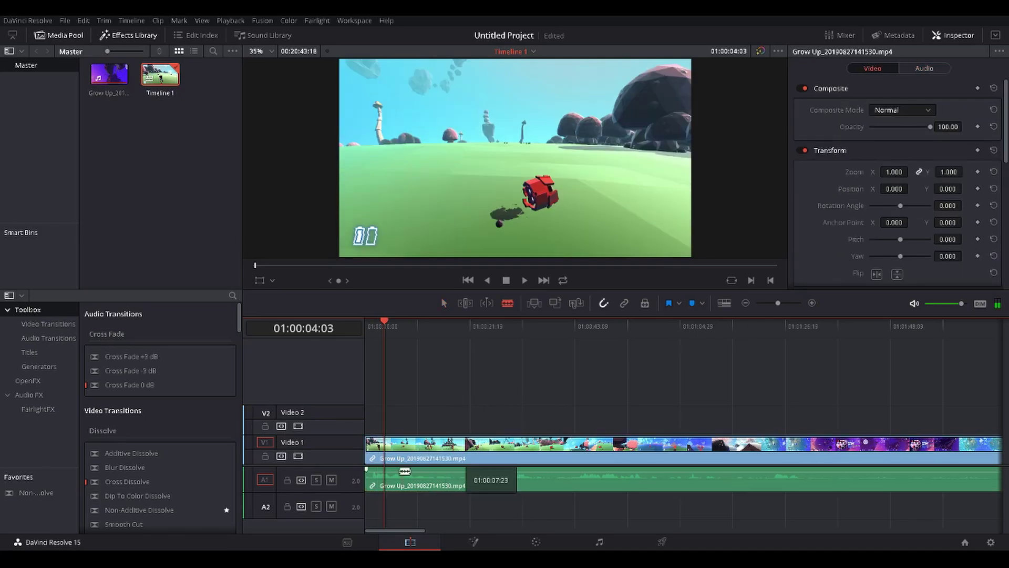
pyautogui.click(416, 455)
pyautogui.press('a')
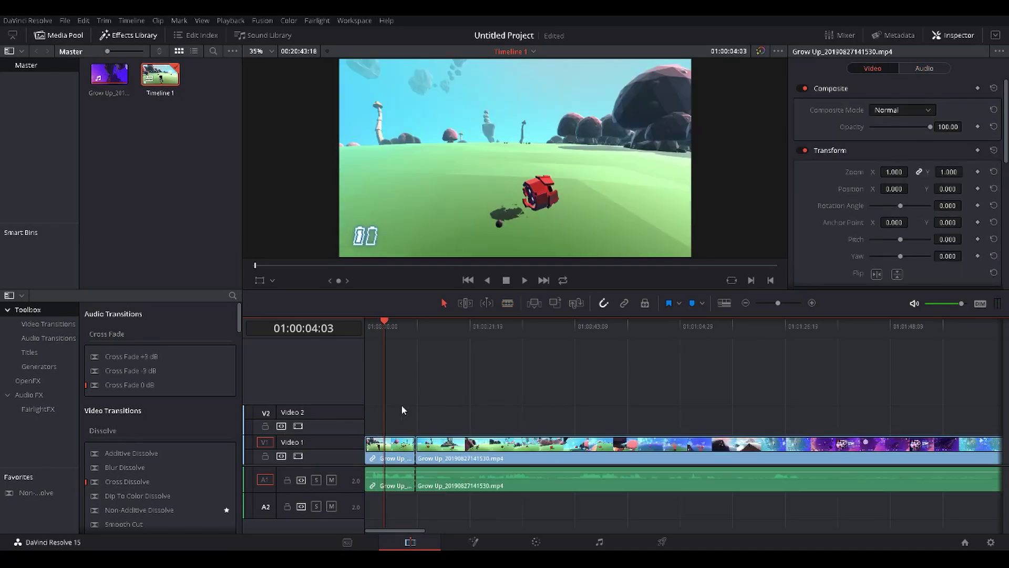
pyautogui.click(403, 485)
pyautogui.click(396, 425)
# Step: Play the timeline from the start and move the playhead to the cut at 01:00:10:15
pyautogui.moveTo(779, 304); pyautogui.dragTo(795, 303)
pyautogui.moveTo(682, 386); pyautogui.dragTo(351, 450)
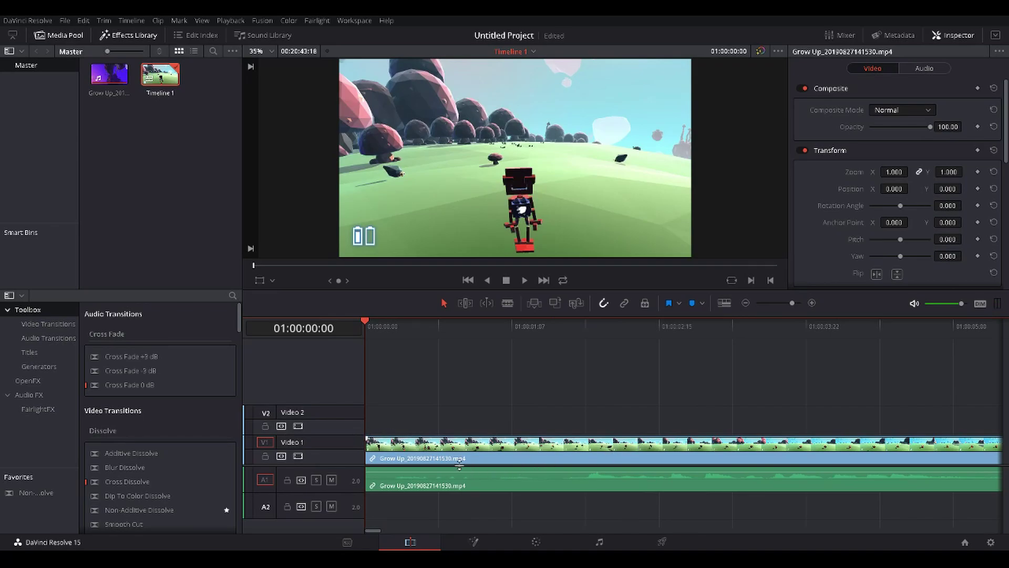
pyautogui.press('space')
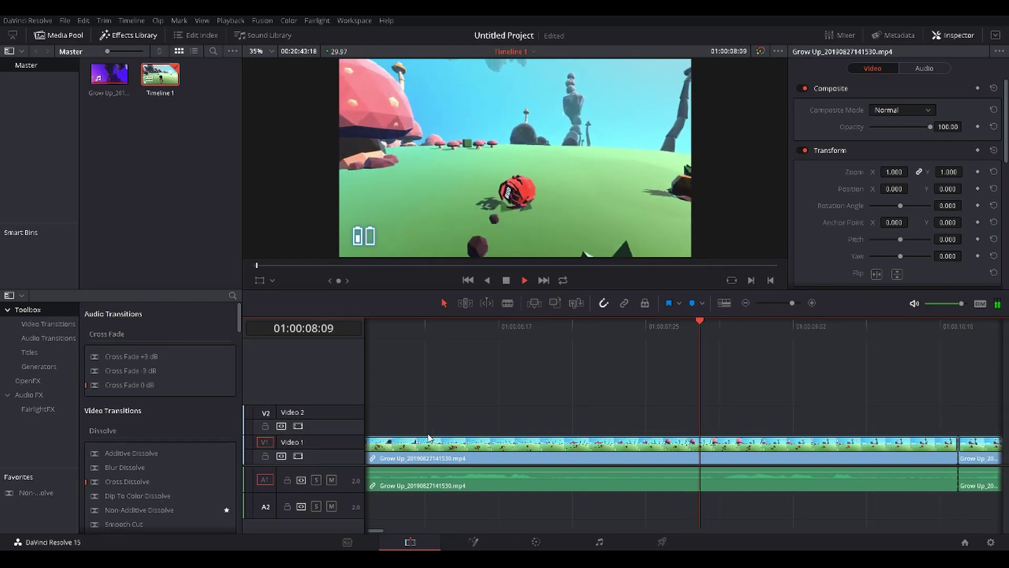
pyautogui.press('space')
pyautogui.press('Down')
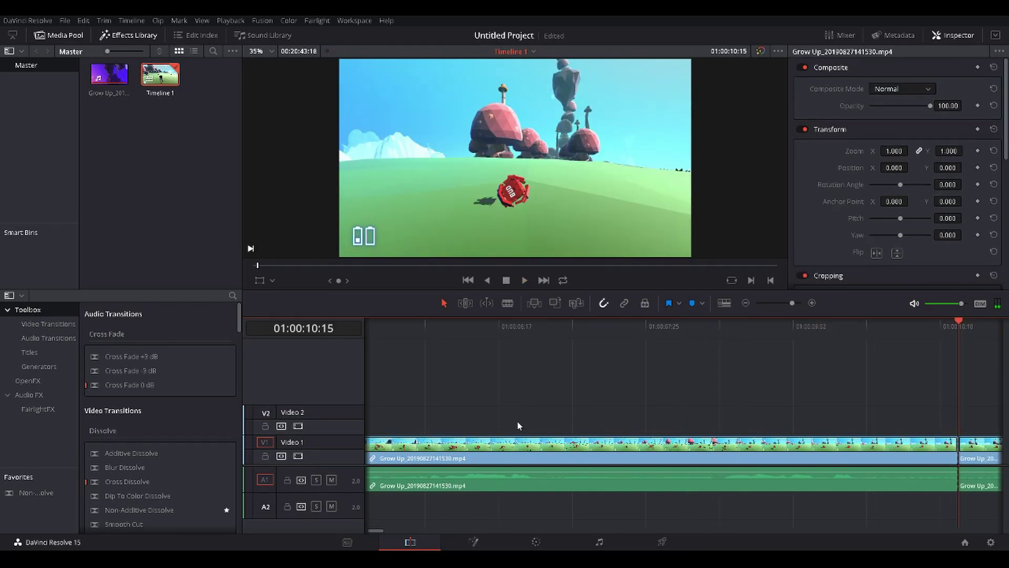
# Step: Box-select the video and audio of the first segment together and clear the selection
pyautogui.moveTo(792, 302); pyautogui.dragTo(779, 301)
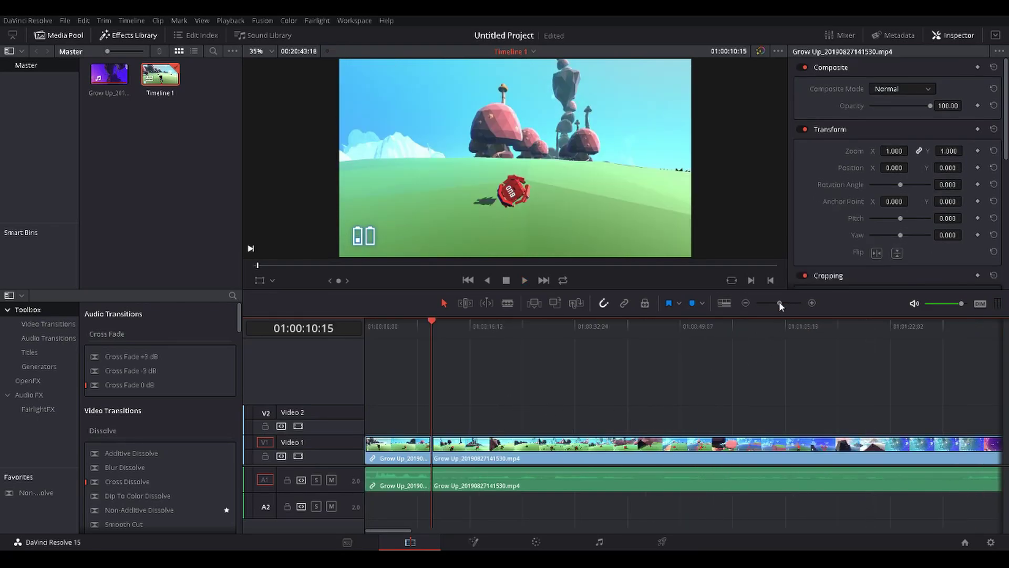
pyautogui.moveTo(386, 415); pyautogui.dragTo(425, 484)
pyautogui.moveTo(400, 414); pyautogui.dragTo(433, 468)
pyautogui.moveTo(390, 416); pyautogui.dragTo(421, 480)
pyautogui.moveTo(390, 416); pyautogui.dragTo(422, 476)
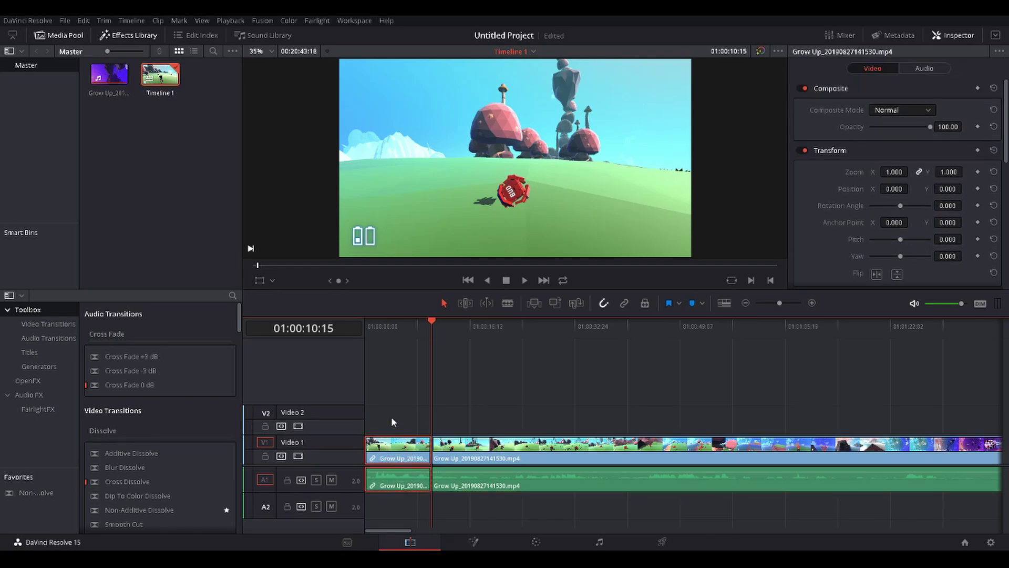
pyautogui.click(779, 345)
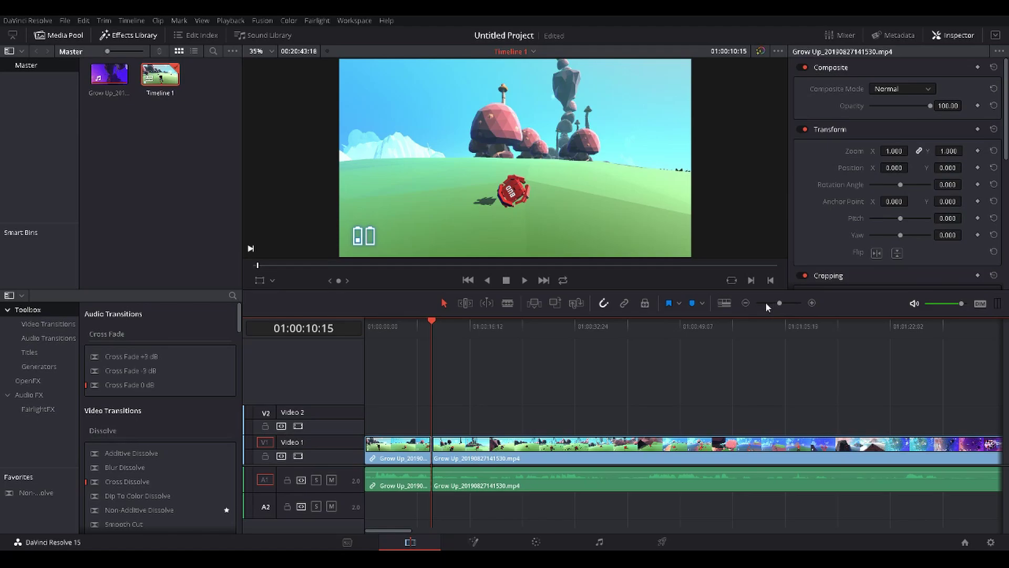
pyautogui.moveTo(765, 304); pyautogui.dragTo(762, 303)
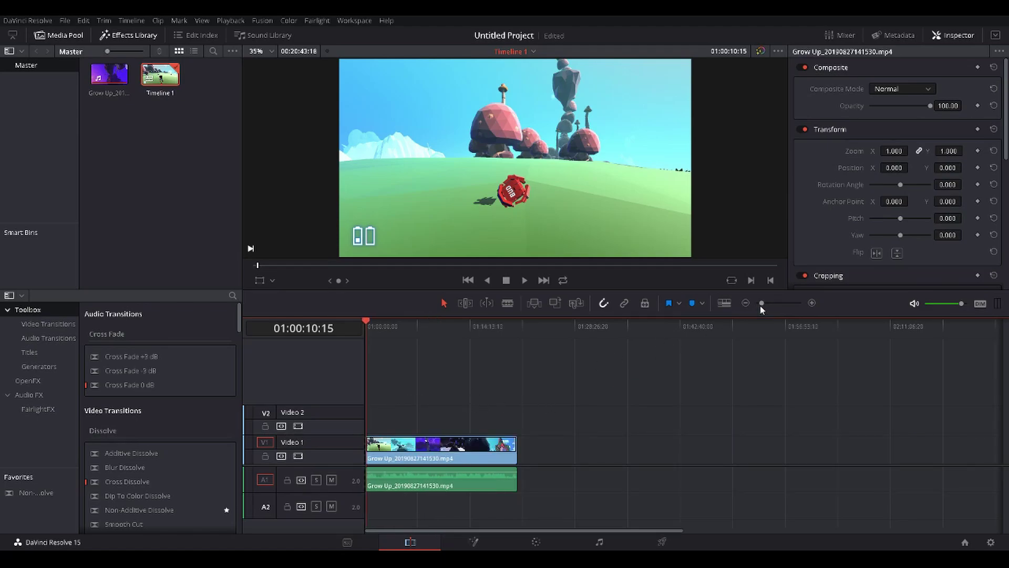
pyautogui.moveTo(762, 303); pyautogui.dragTo(794, 304)
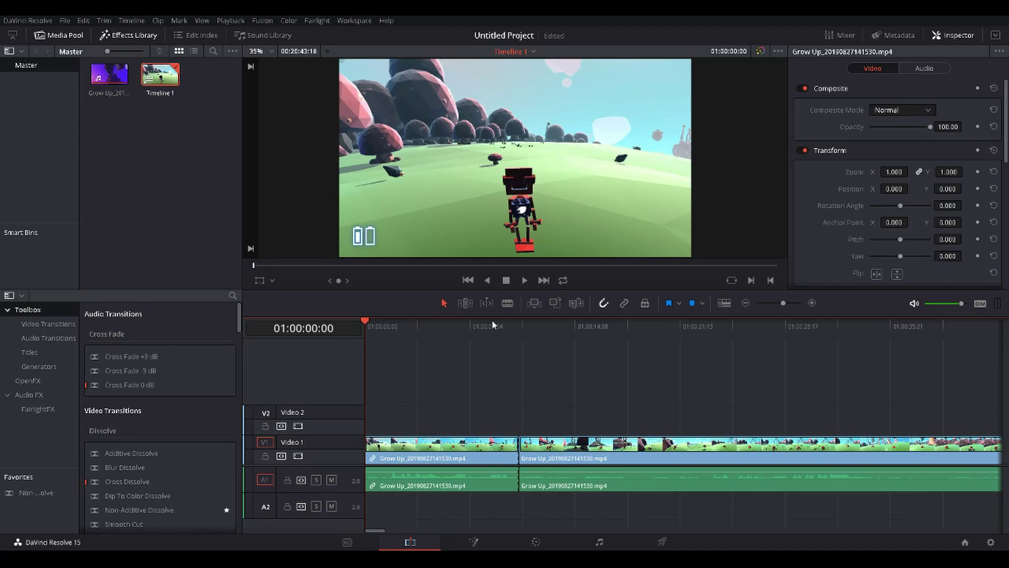
pyautogui.moveTo(519, 457); pyautogui.dragTo(519, 457)
pyautogui.press('a')
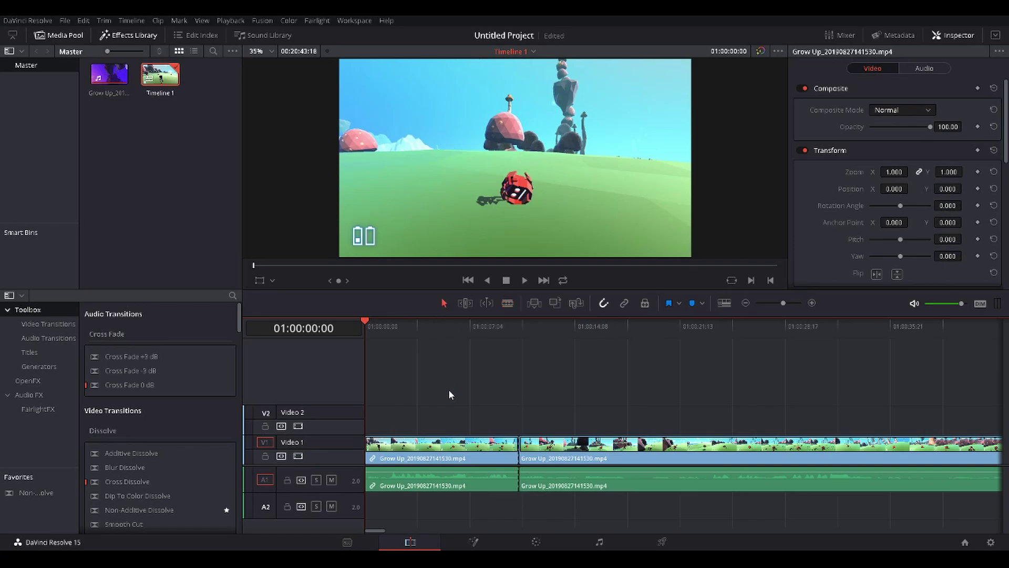
pyautogui.click(451, 449)
pyautogui.moveTo(451, 447); pyautogui.dragTo(411, 447)
pyautogui.click(522, 414)
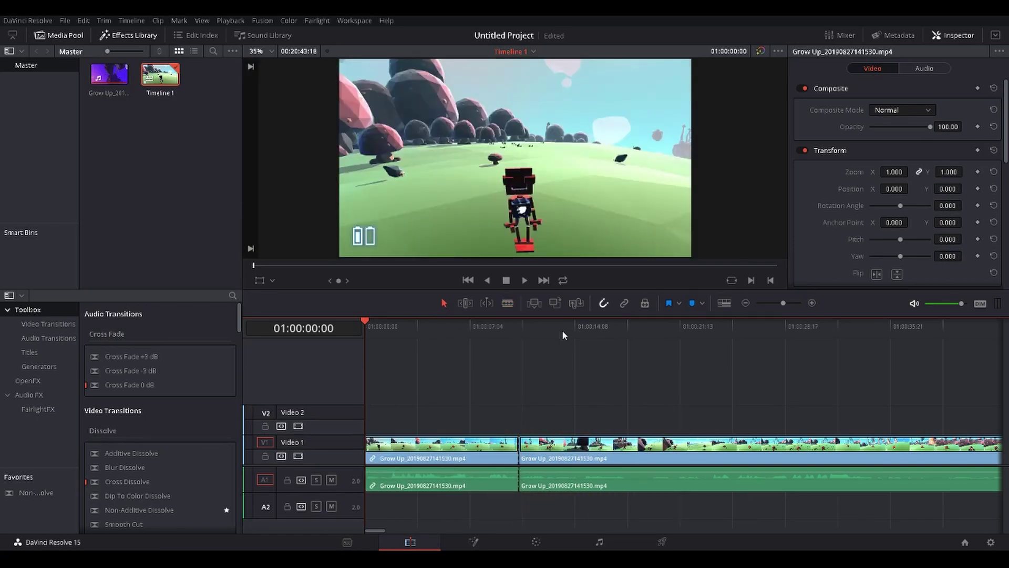
# Step: Cut the second segment at about 01:00:26:25 with the blade tool and return to the selection tool
pyautogui.click(513, 302)
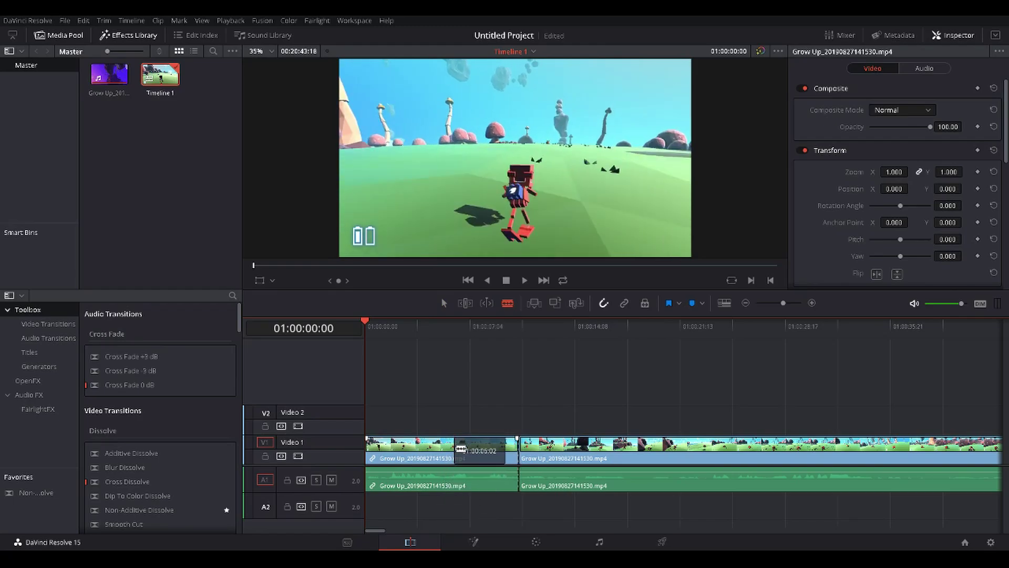
pyautogui.click(759, 480)
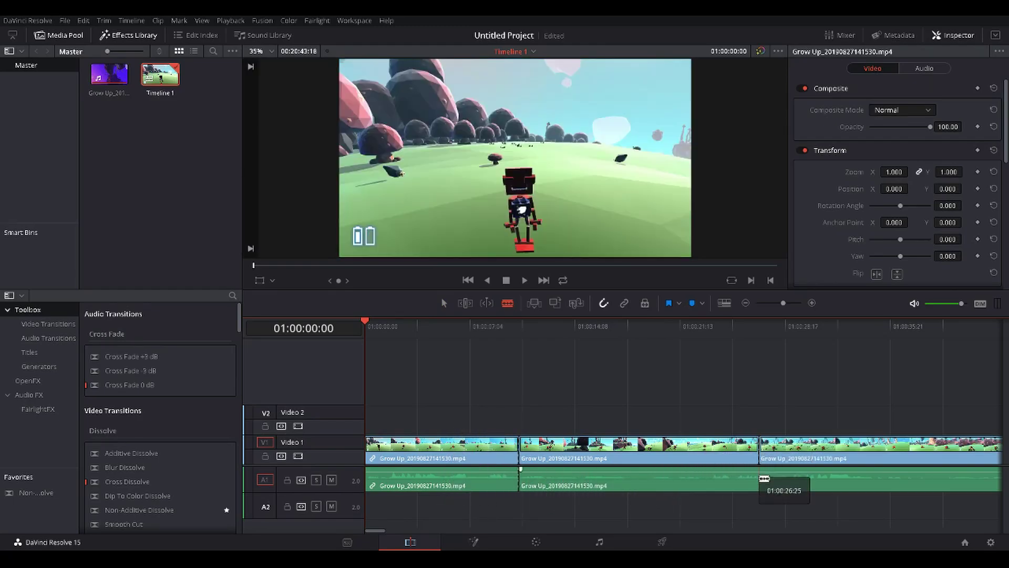
pyautogui.press('a')
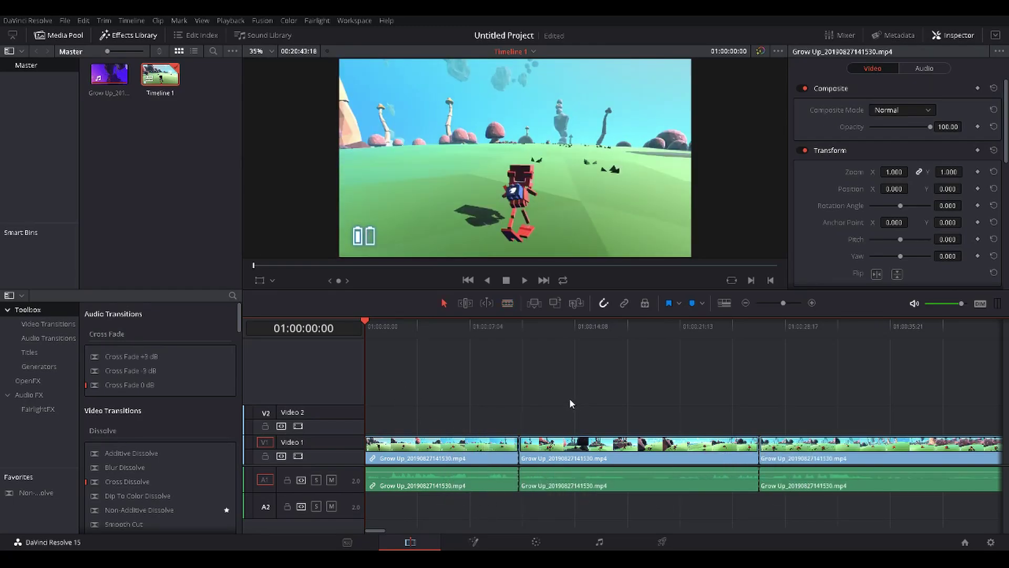
# Step: Swap the first two segments on Video 1, using Video 2 as temporary space, and play across their cut to 01:00:16:24
pyautogui.moveTo(558, 446); pyautogui.dragTo(582, 420)
pyautogui.moveTo(471, 447); pyautogui.dragTo(711, 455)
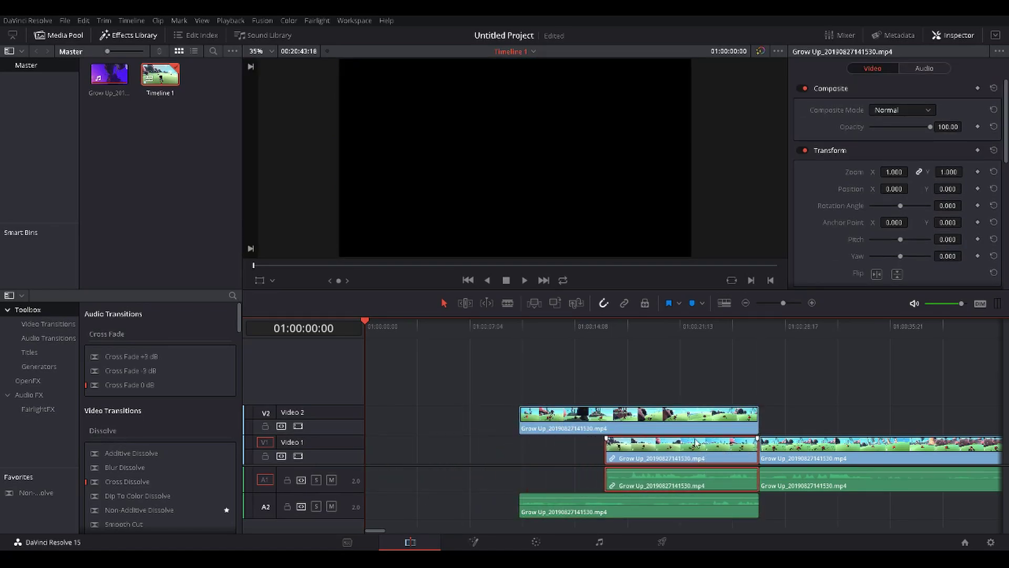
pyautogui.click(528, 379)
pyautogui.moveTo(564, 430); pyautogui.dragTo(411, 446)
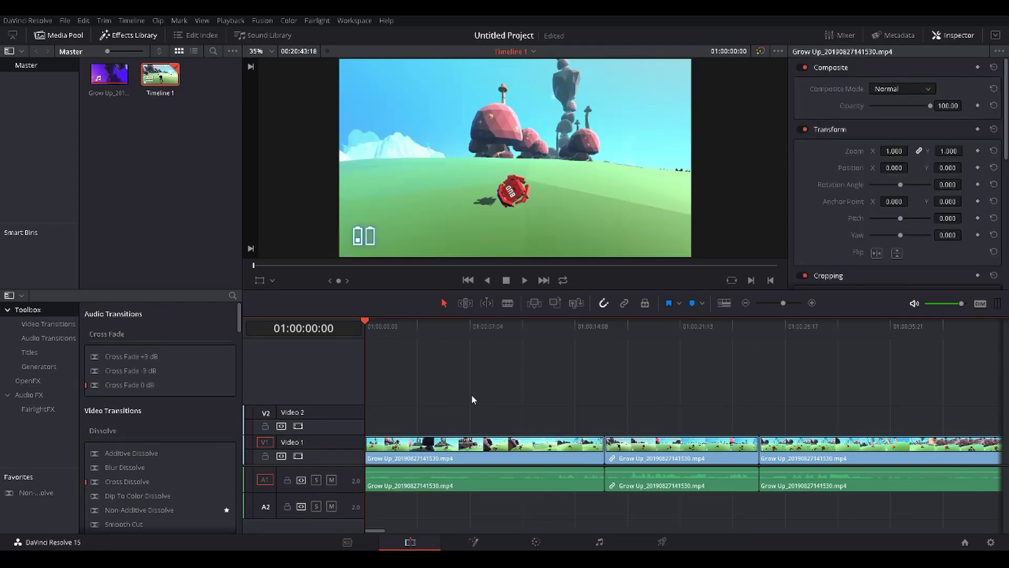
pyautogui.press('space')
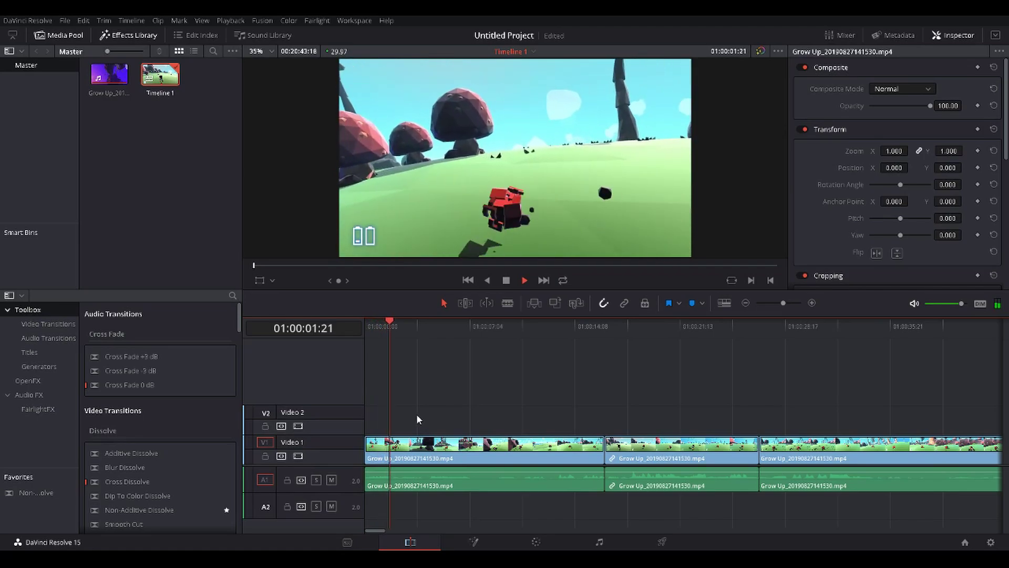
pyautogui.moveTo(419, 419); pyautogui.dragTo(623, 415)
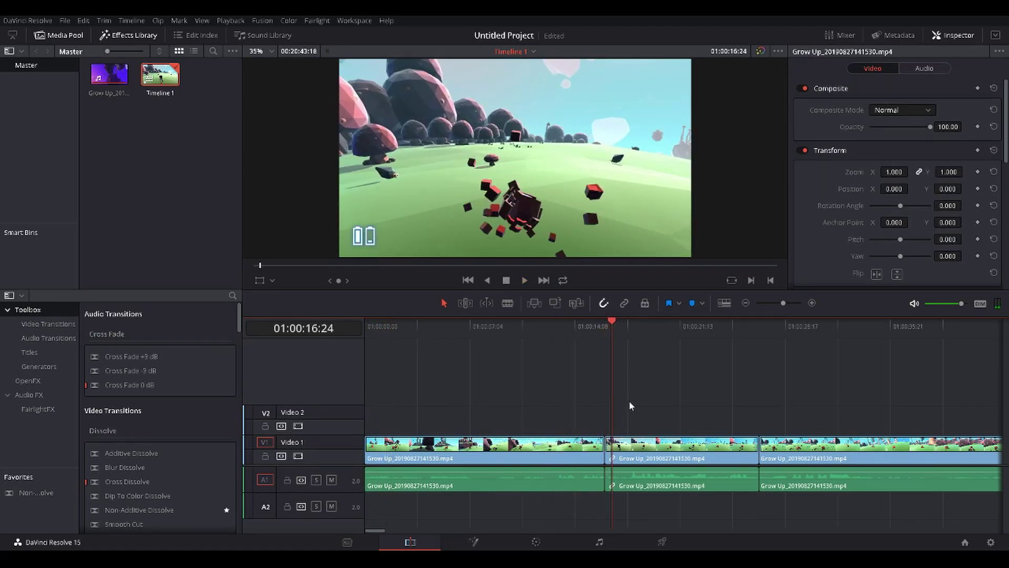
# Step: Move the two swapped segments back to their original order on Video 1, using Video 2 as temporary space
pyautogui.moveTo(661, 452); pyautogui.dragTo(628, 433)
pyautogui.moveTo(544, 447); pyautogui.dragTo(697, 447)
pyautogui.moveTo(697, 447); pyautogui.dragTo(697, 446)
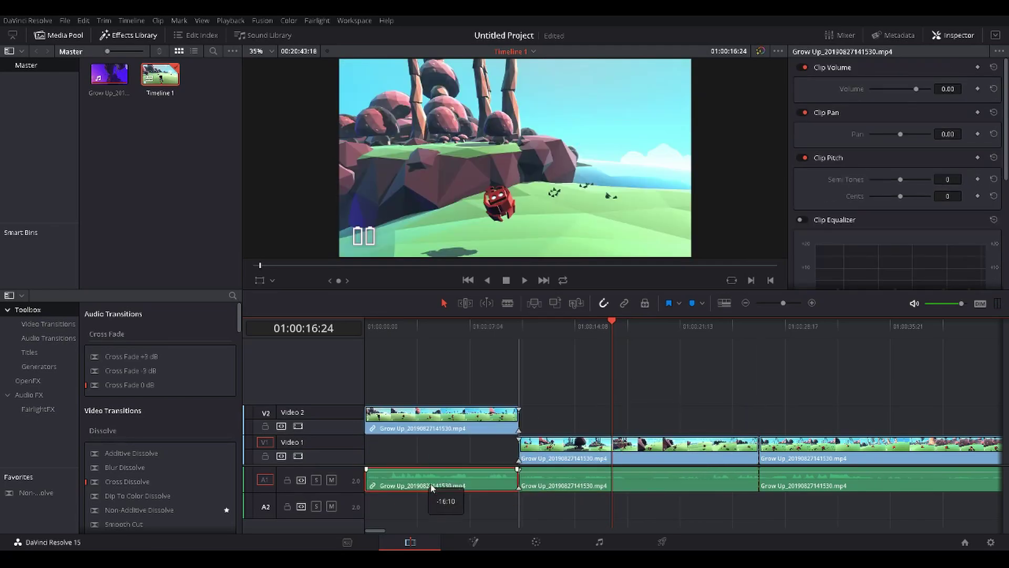
pyautogui.moveTo(433, 486); pyautogui.dragTo(433, 486)
pyautogui.moveTo(456, 430); pyautogui.dragTo(457, 456)
pyautogui.click(629, 366)
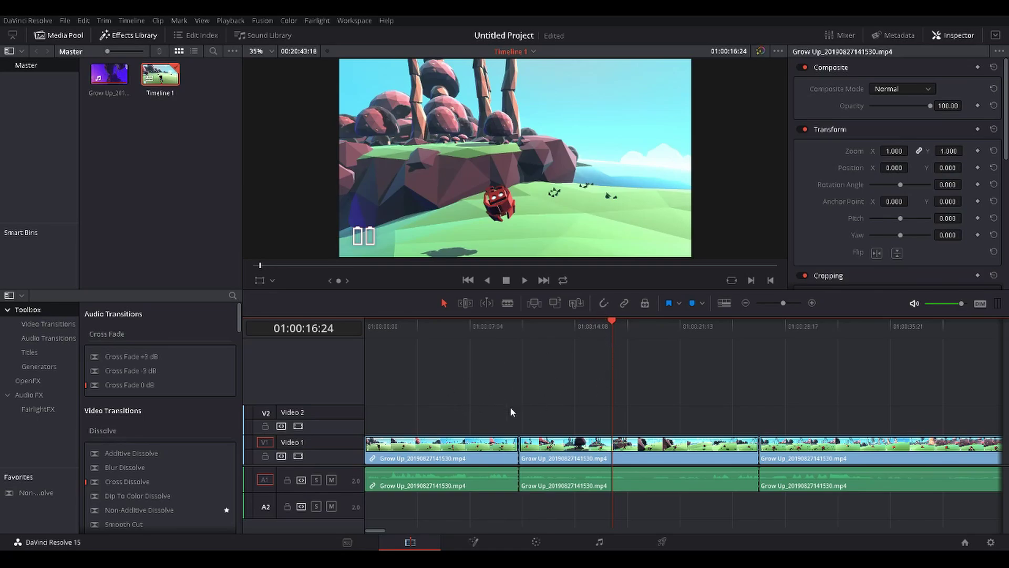
# Step: With snapping off, slide the opening segment freely along Video 1, over the segment that follows it
pyautogui.click(456, 452)
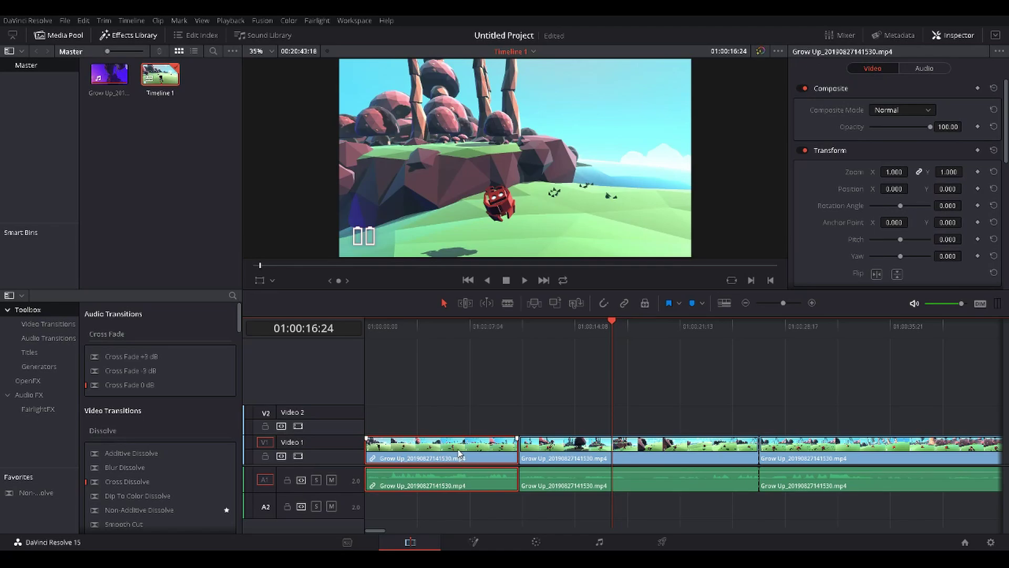
pyautogui.moveTo(459, 451); pyautogui.dragTo(546, 446)
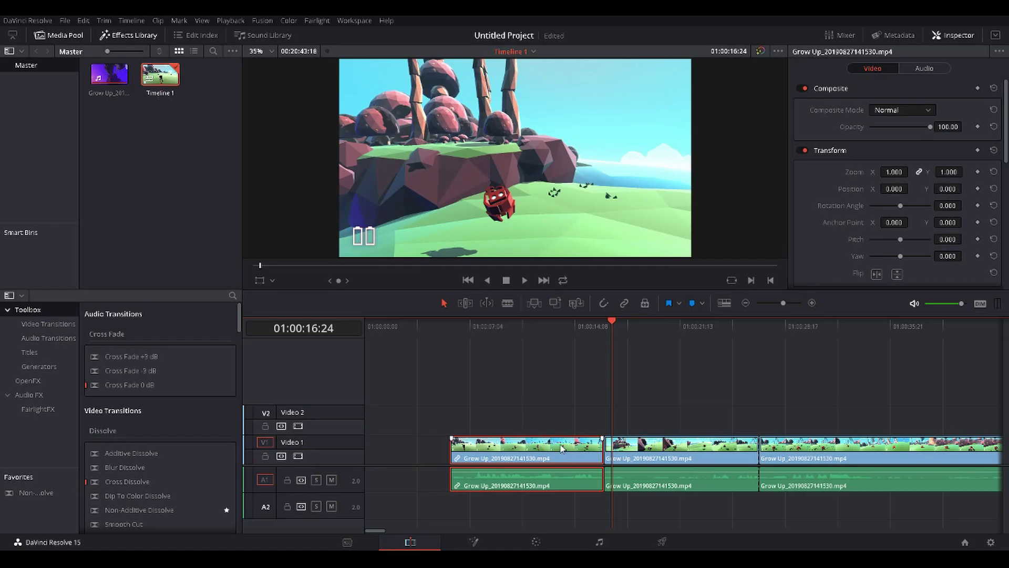
pyautogui.moveTo(560, 448); pyautogui.dragTo(672, 449)
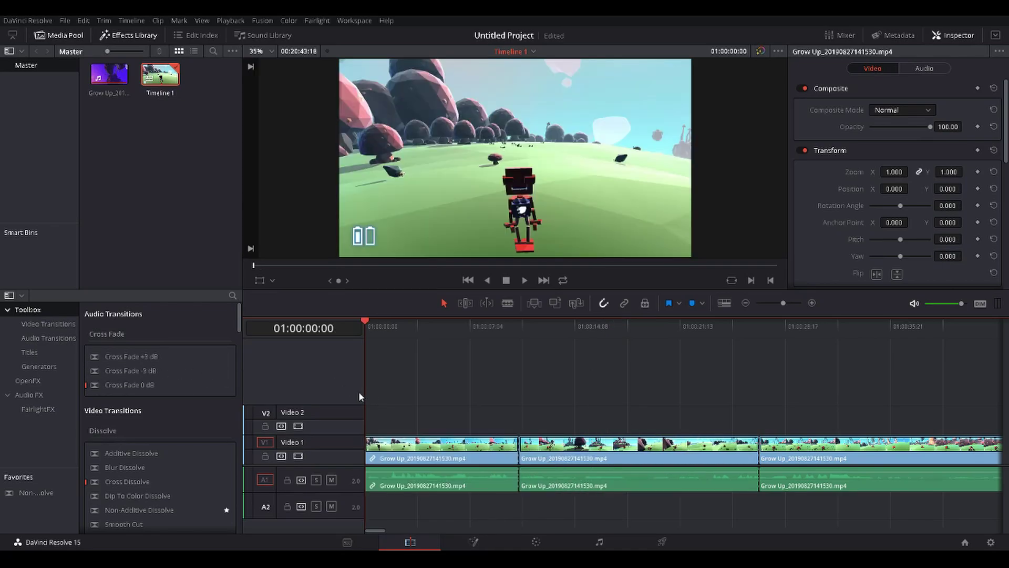
# Step: Show the video transitions, play across the cut between the first two segments, and return the playhead to the start
pyautogui.click(54, 326)
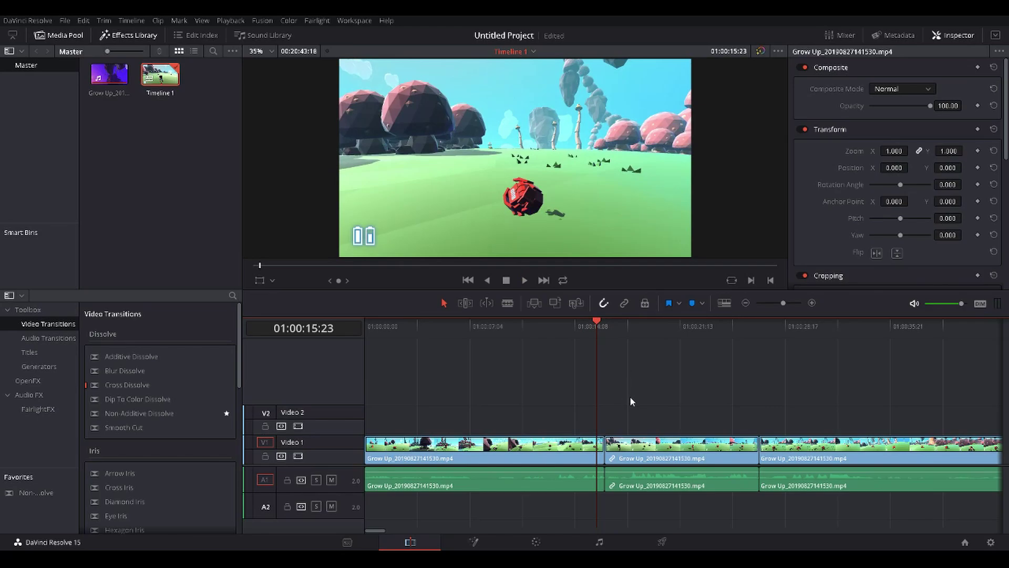
pyautogui.press('space')
pyautogui.press('space')
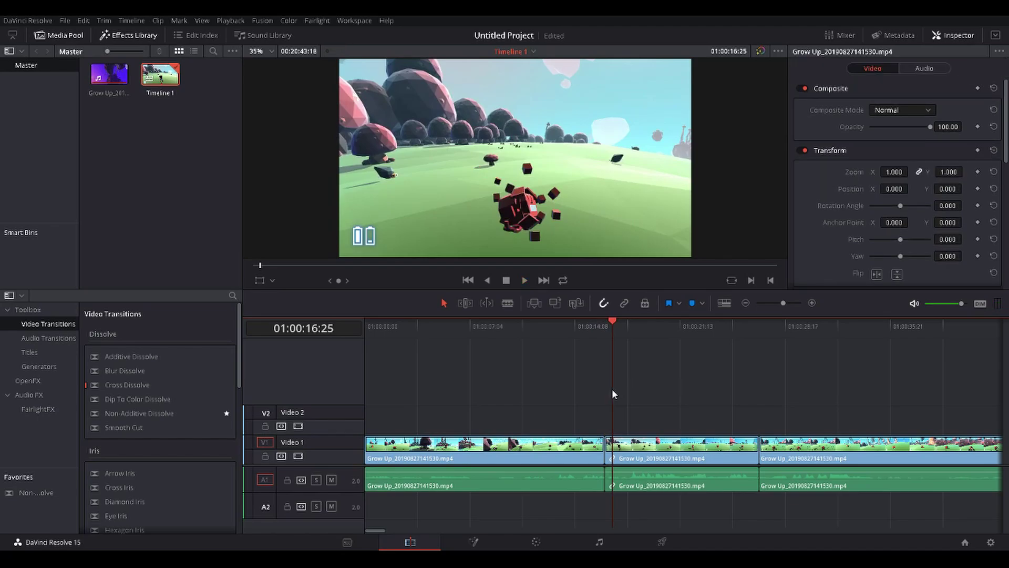
pyautogui.press('Home')
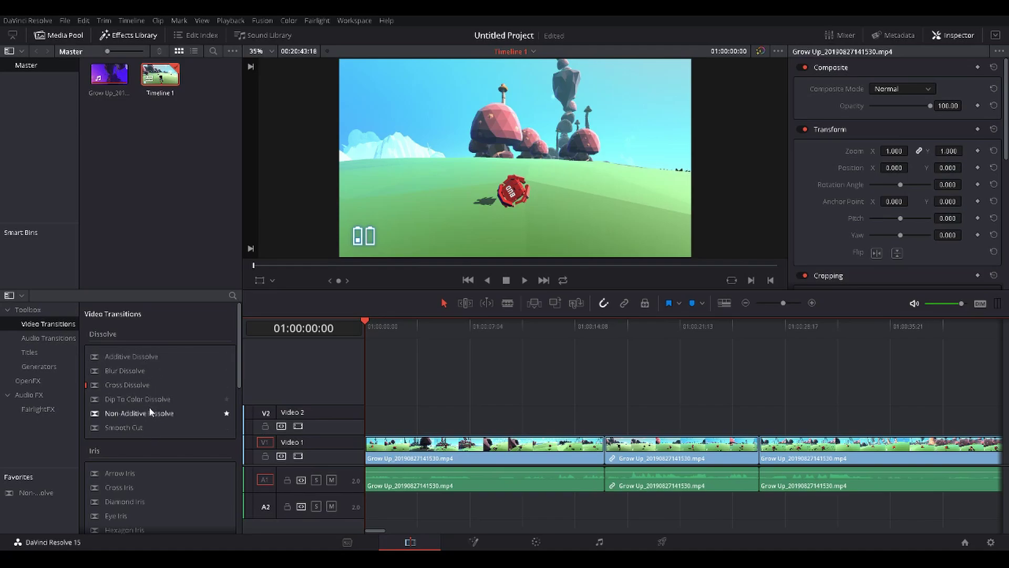
# Step: Apply the Blur Dissolve transition to the start of the second segment on Video 1, at the 01:00:16:10 cut
pyautogui.scroll(-2, 155, 369)
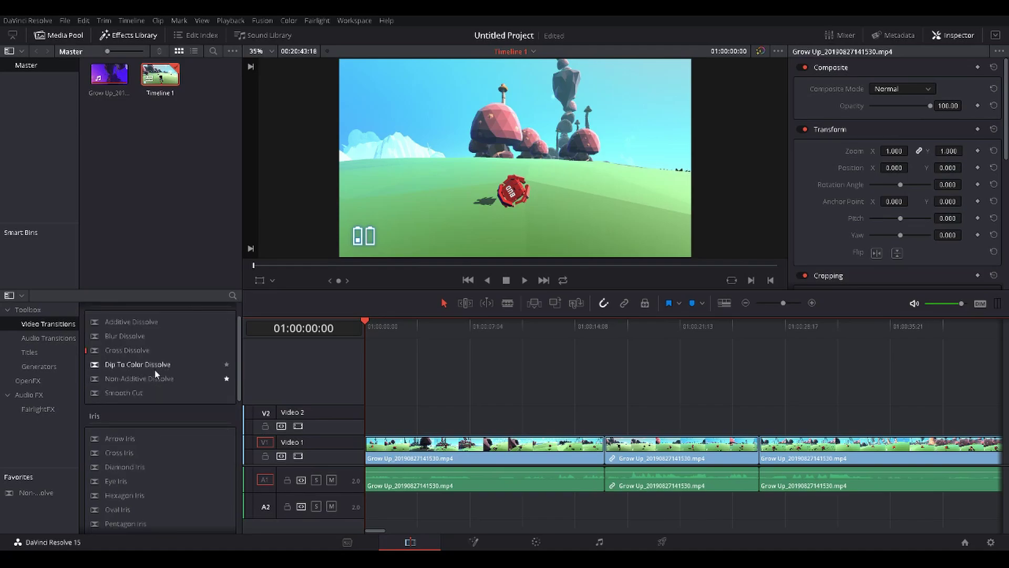
pyautogui.scroll(2, 155, 369)
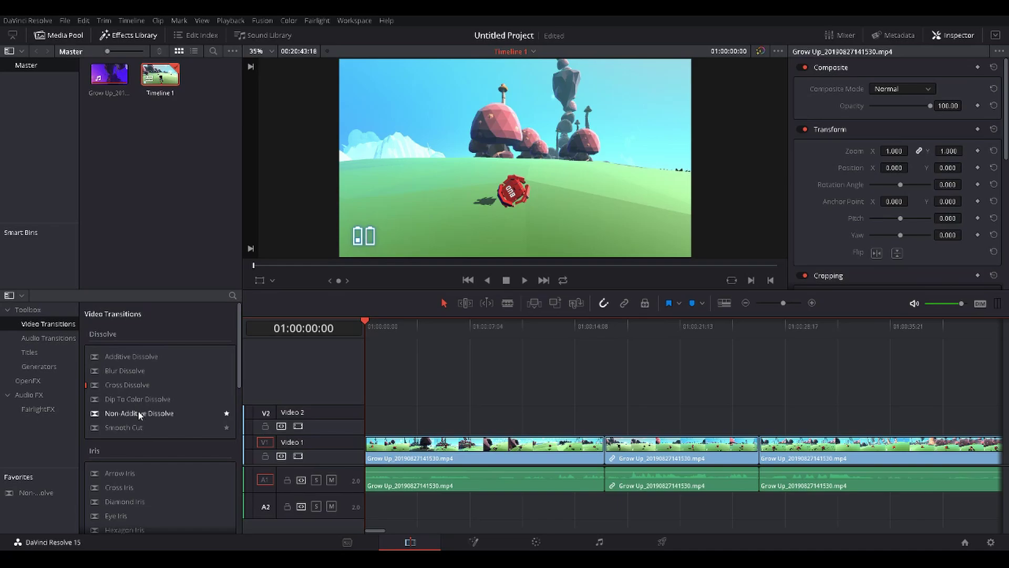
pyautogui.scroll(-12, 138, 415)
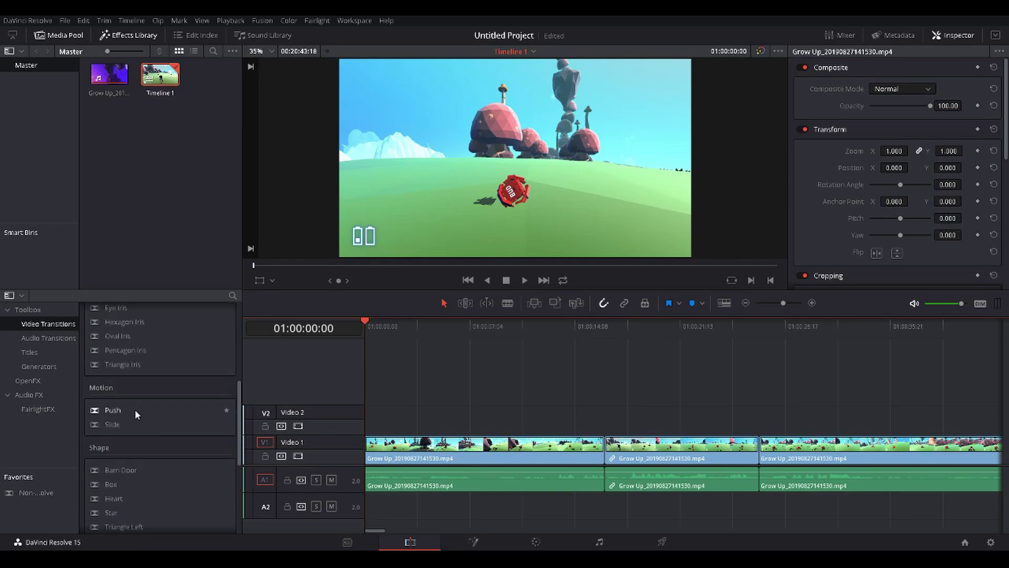
pyautogui.scroll(-1, 134, 409)
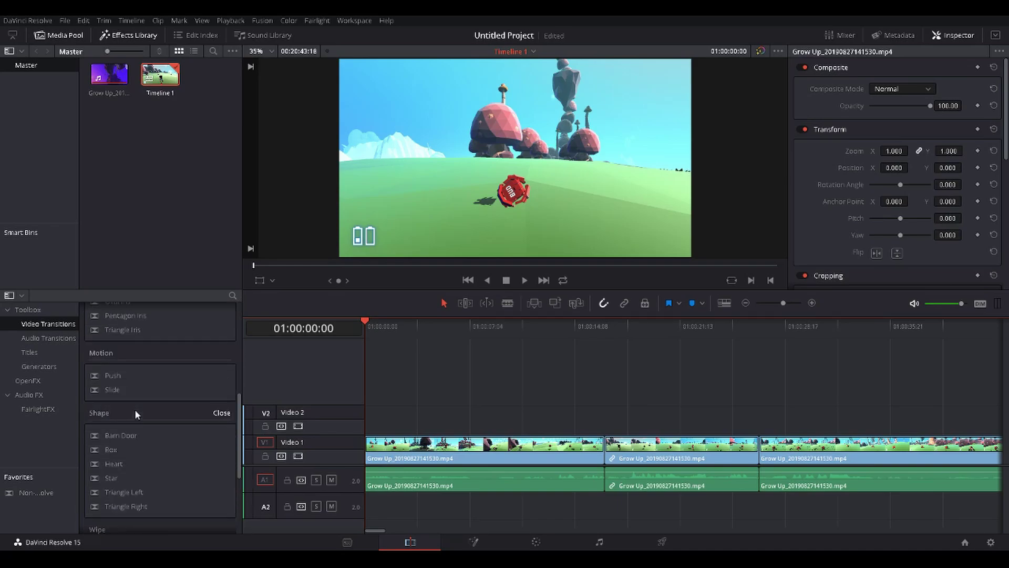
pyautogui.scroll(-2, 159, 422)
pyautogui.scroll(-2, 157, 425)
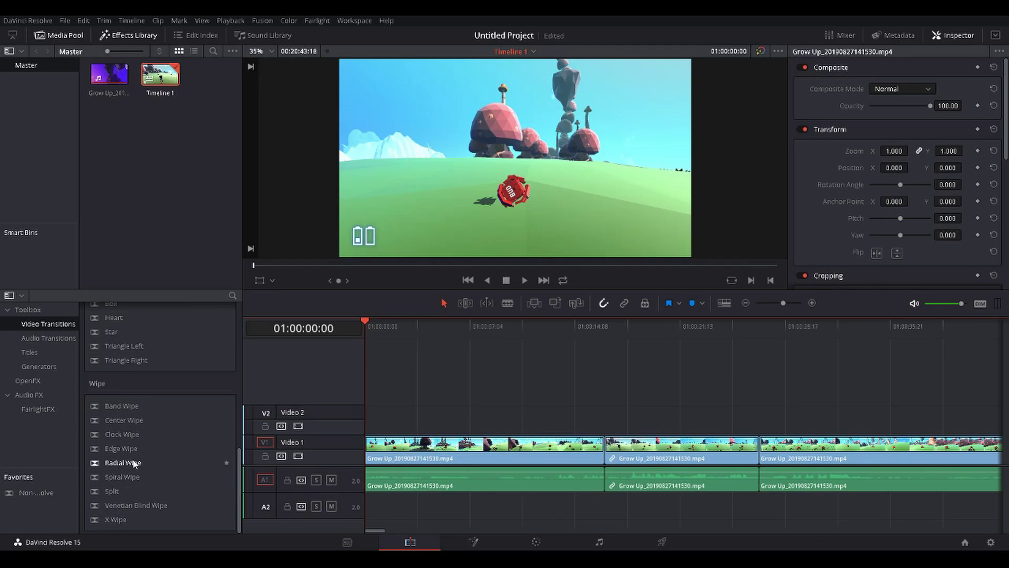
pyautogui.scroll(15, 134, 456)
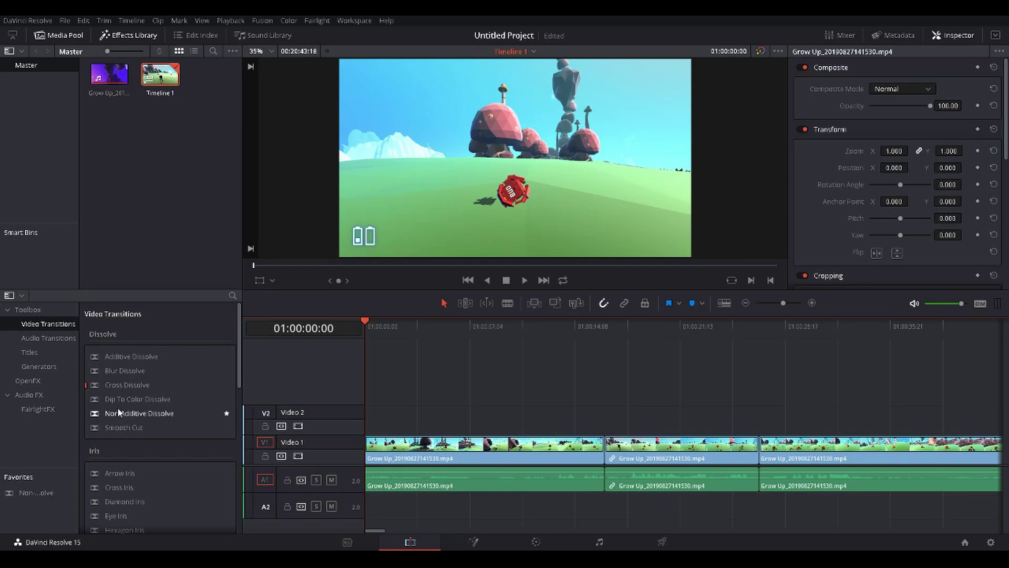
pyautogui.moveTo(121, 368); pyautogui.dragTo(606, 445)
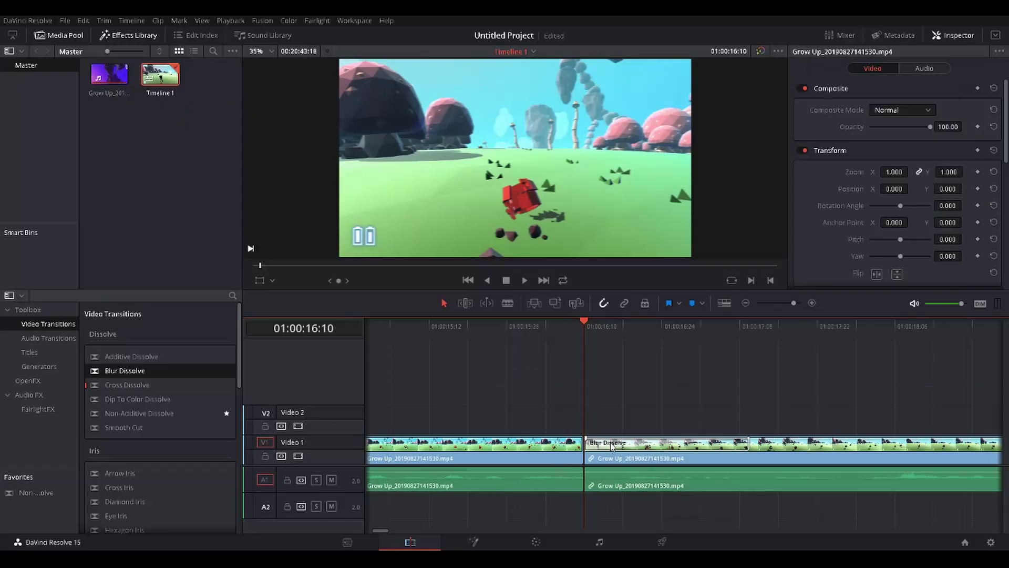
# Step: Play through the Blur Dissolve from just before the cut and inspect the transition's settings
pyautogui.click(472, 314)
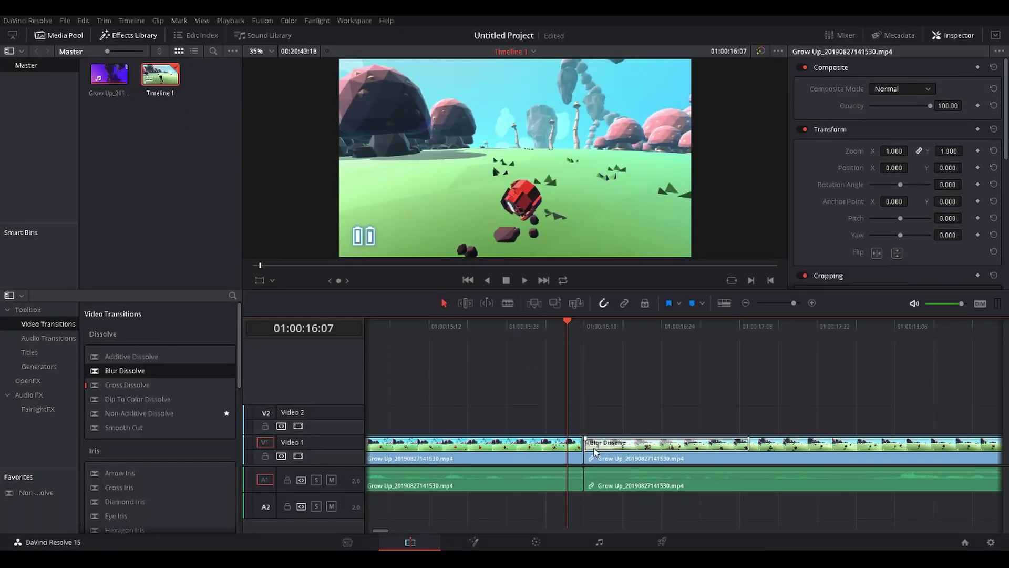
pyautogui.press('space')
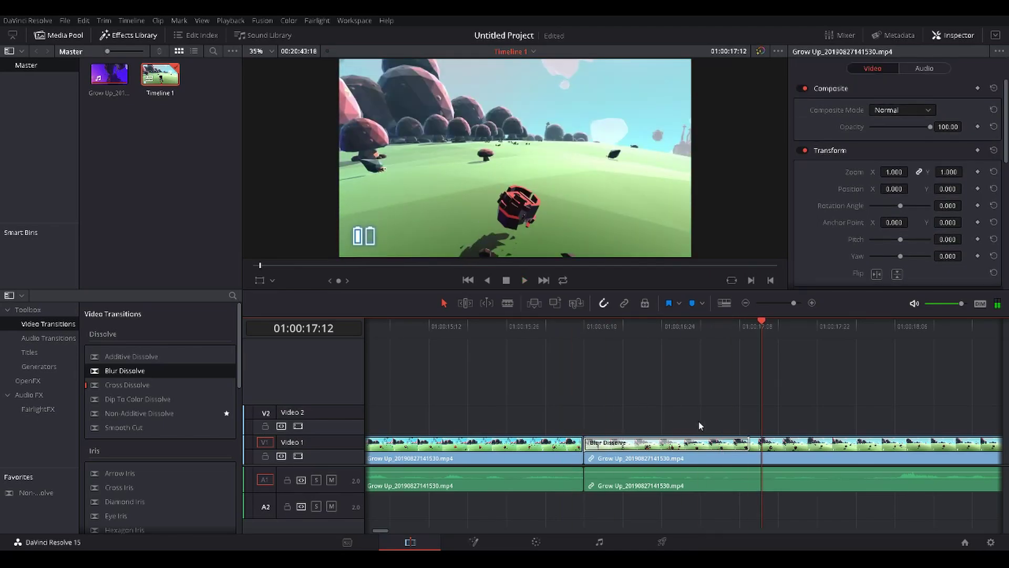
pyautogui.click(584, 423)
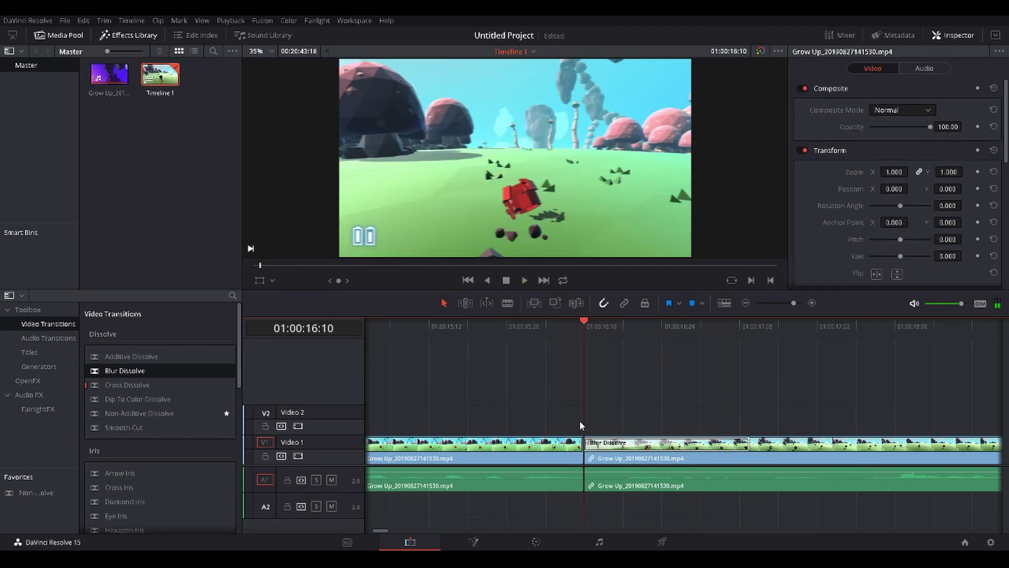
pyautogui.click(602, 443)
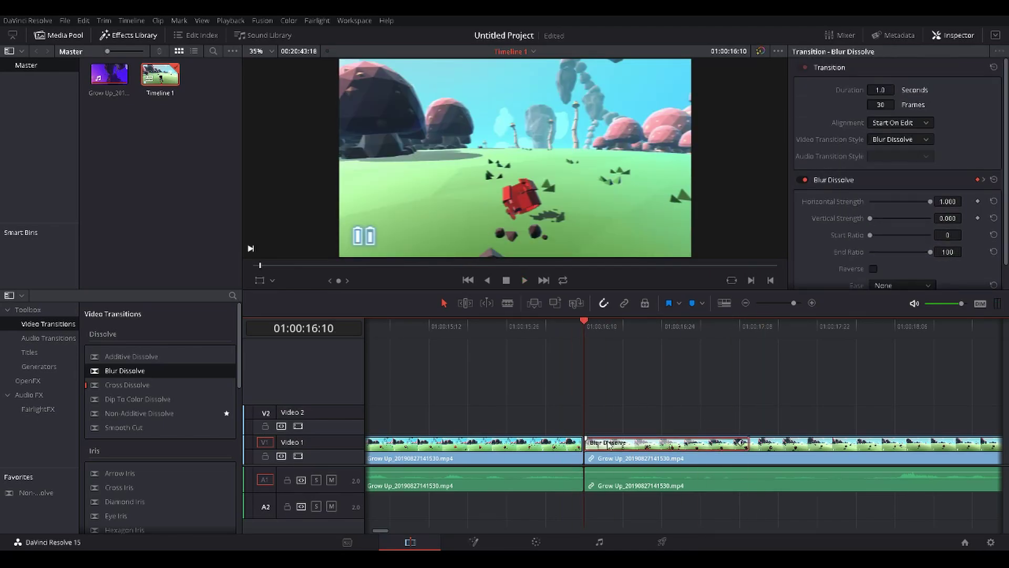
pyautogui.click(608, 444)
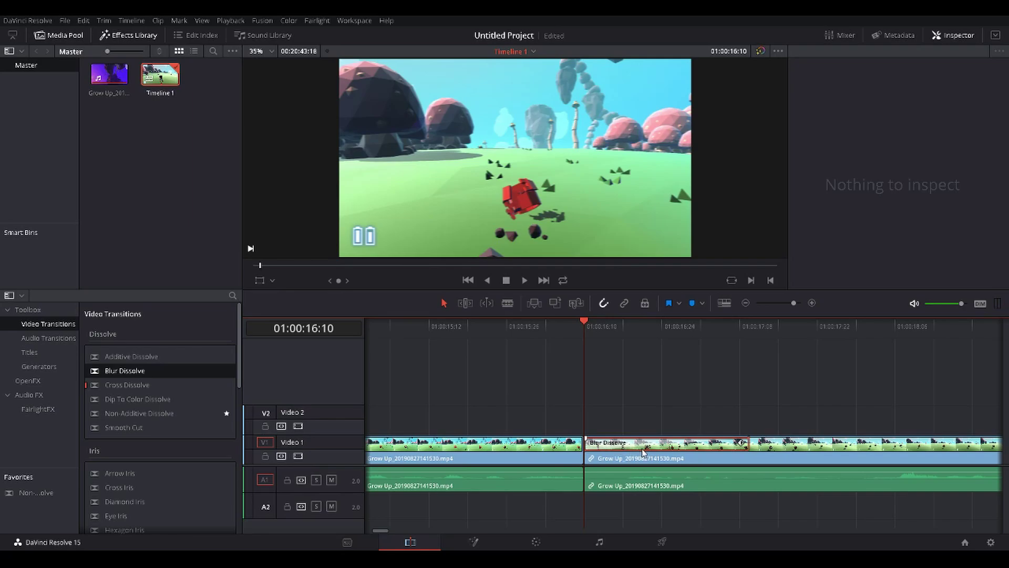
# Step: Undo the Blur Dissolve and add a Cross Dissolve centred on the cut between the two segments
pyautogui.hotkey('ctrl', 'z')
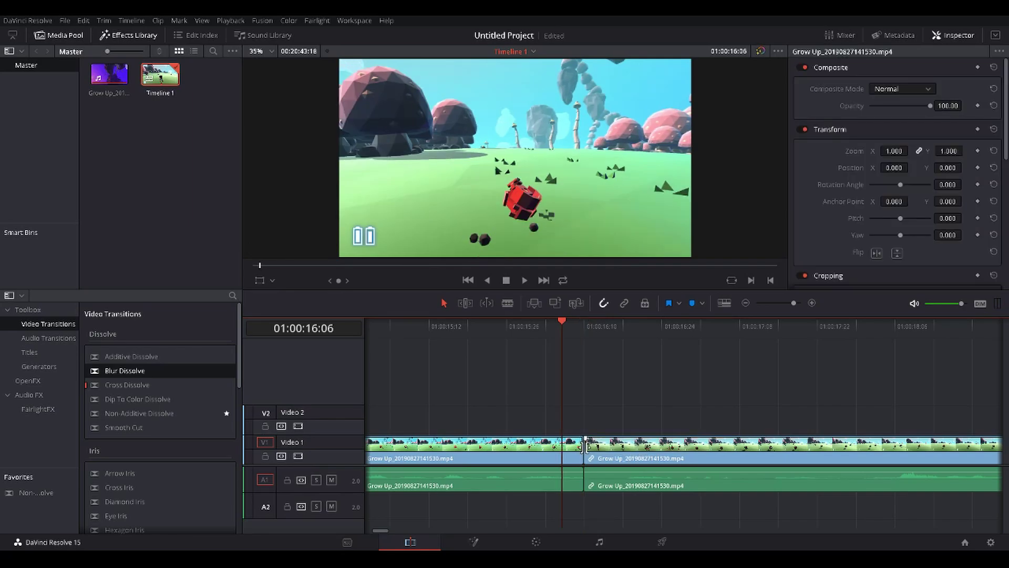
pyautogui.click(583, 446)
pyautogui.hotkey('ctrl', 't')
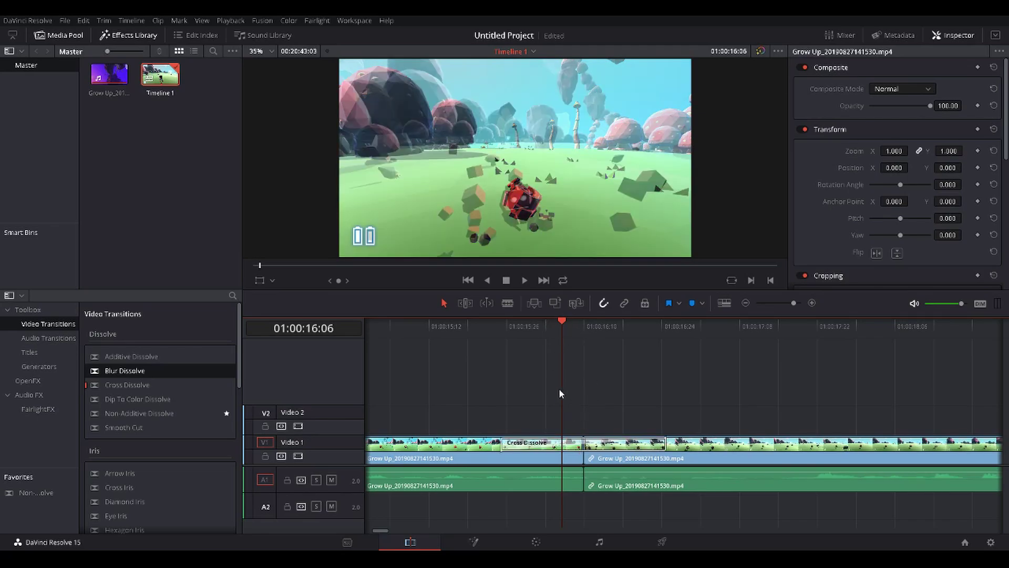
# Step: Play across the Cross Dissolve from its beginning at 01:00:15:25 and select it to view its settings
pyautogui.moveTo(560, 393); pyautogui.dragTo(499, 401)
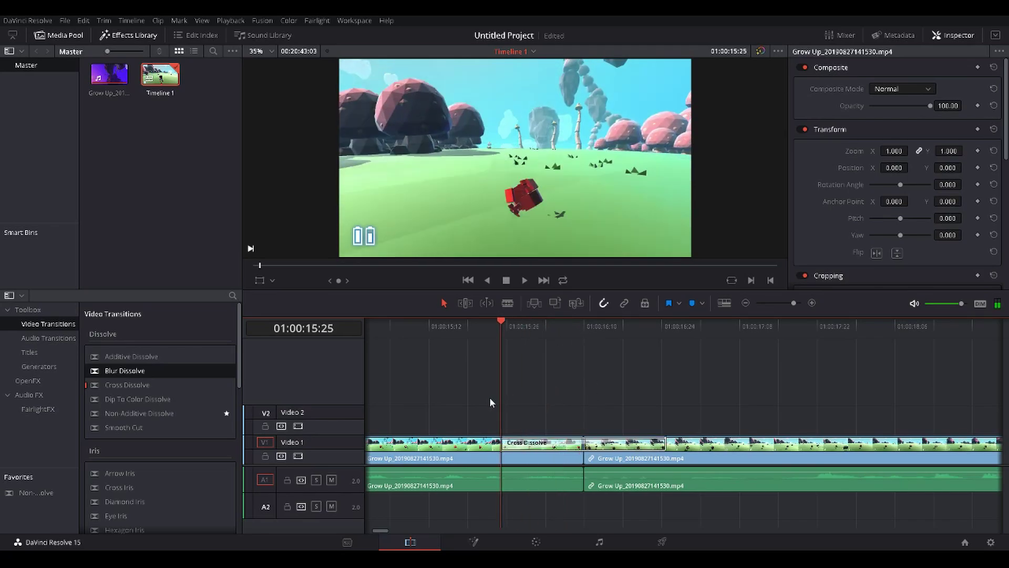
pyautogui.press('space')
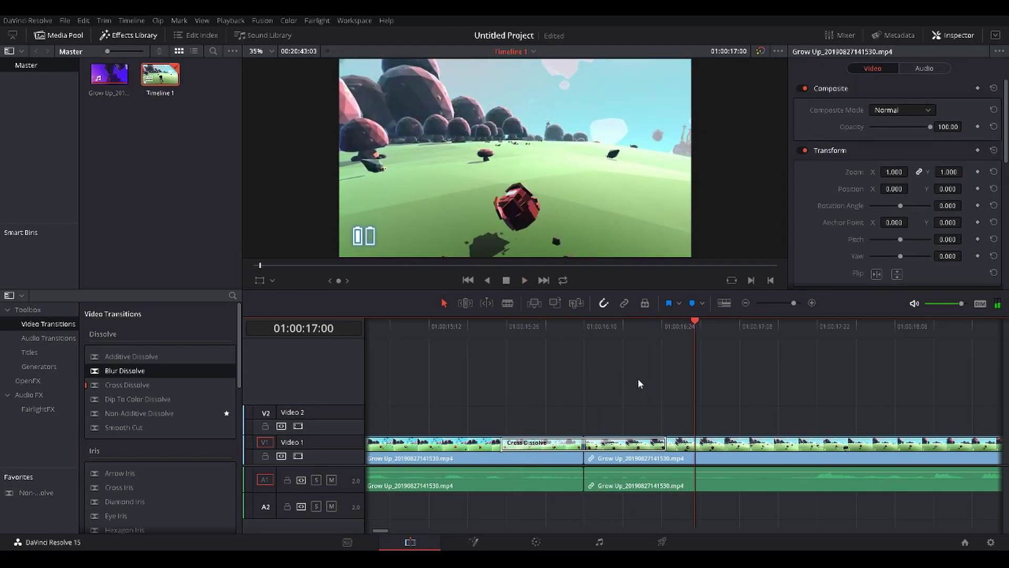
pyautogui.click(612, 443)
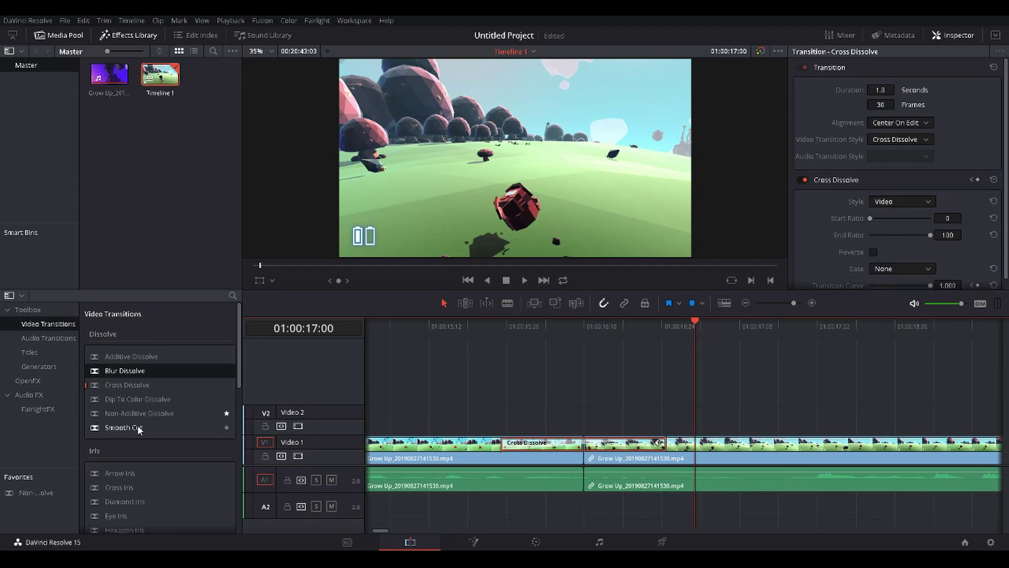
# Step: Replace the Cross Dissolve with a Smooth Cut transition and play across the cut to check it
pyautogui.moveTo(139, 429); pyautogui.dragTo(539, 444)
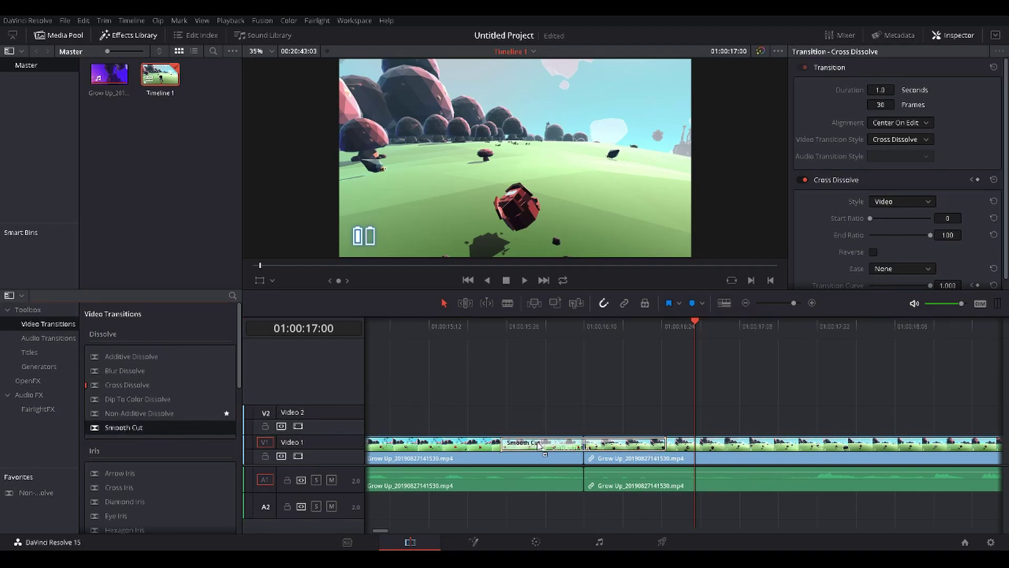
pyautogui.moveTo(692, 395); pyautogui.dragTo(446, 408)
pyautogui.press('space')
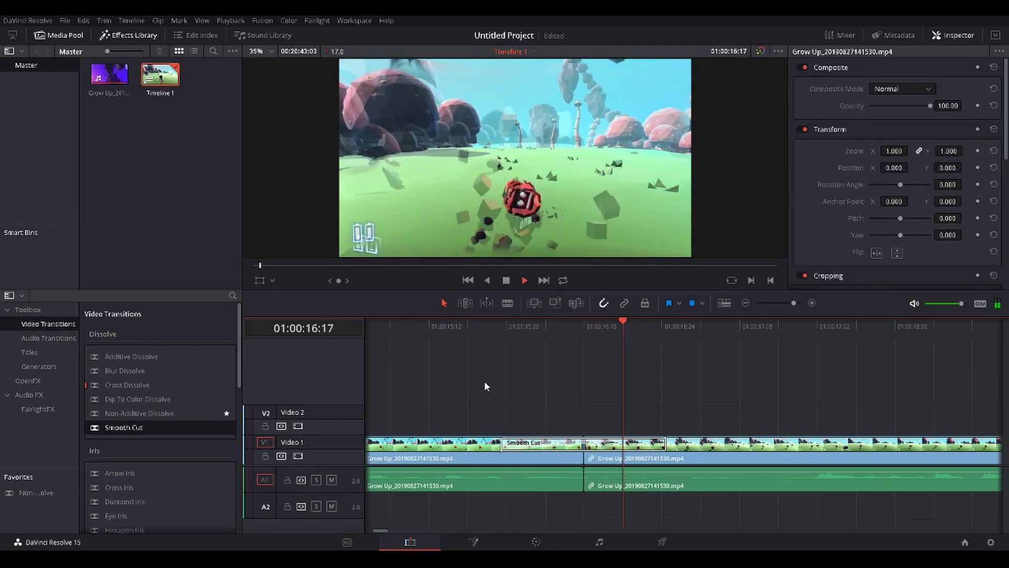
pyautogui.press('space')
pyautogui.press('Left')
pyautogui.press('Left')
pyautogui.press('Left')
pyautogui.press('Left')
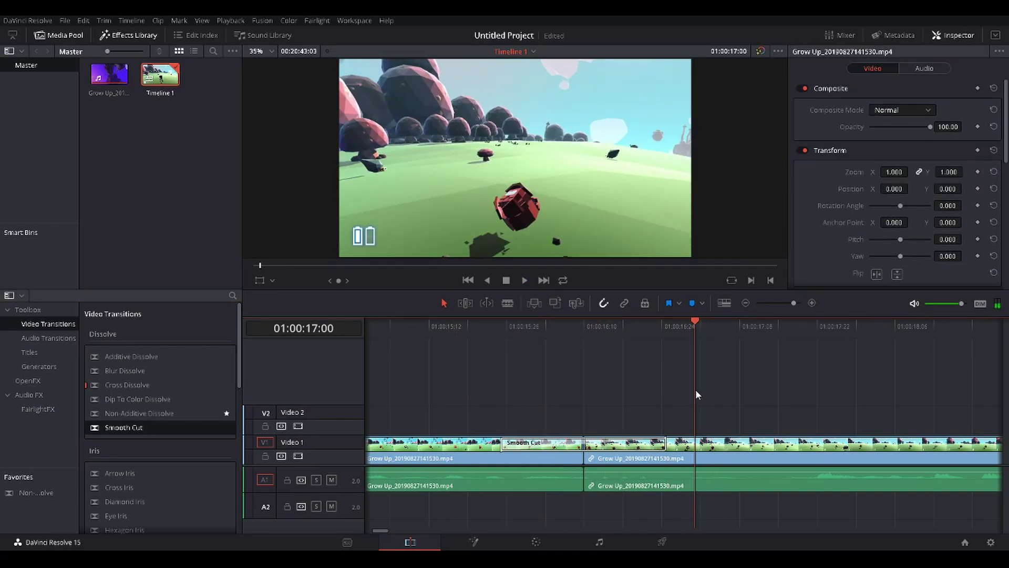
# Step: Try the Smooth Cut starting on the cut, and a version shortened to about half a second ending on it
pyautogui.click(542, 443)
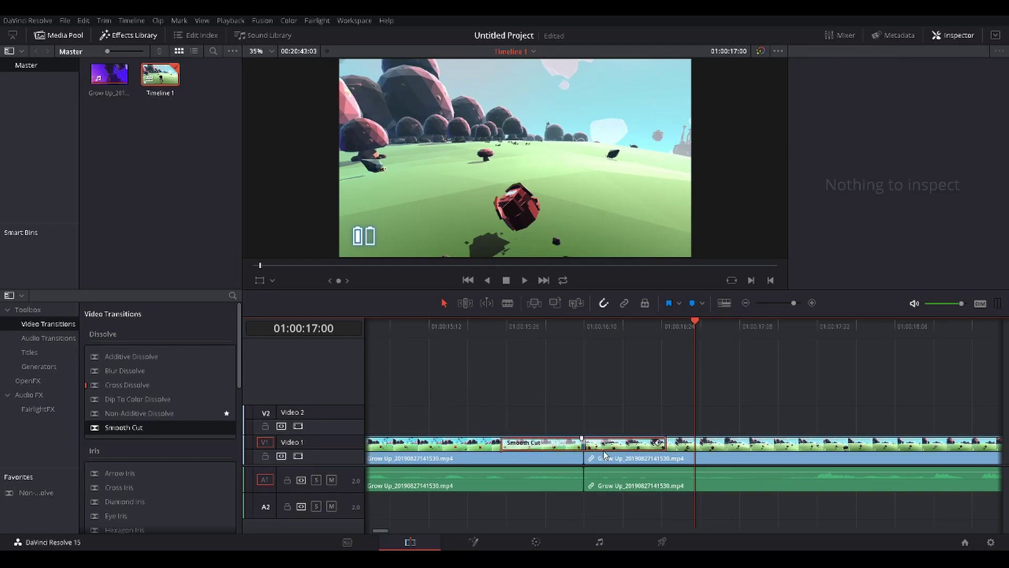
pyautogui.moveTo(604, 452); pyautogui.dragTo(609, 452)
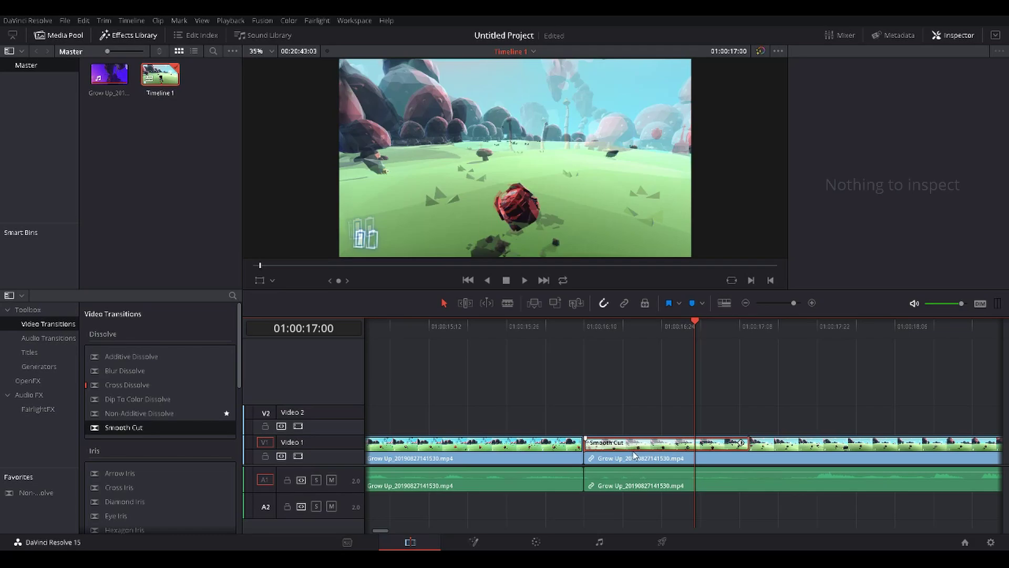
pyautogui.hotkey('ctrl', 'z')
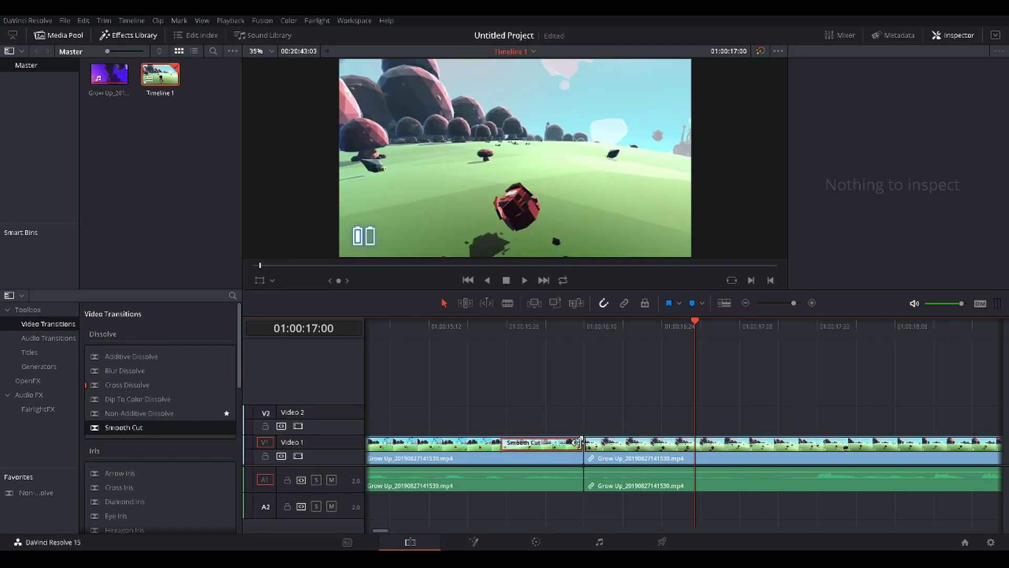
# Step: Step the playhead back frame by frame to 01:00:16:20 to check the picture near the Smooth Cut
pyautogui.press('Left')
pyautogui.press('Left')
pyautogui.press('Left')
pyautogui.press('Left')
pyautogui.press('Left')
pyautogui.press('Left')
pyautogui.press('Left')
pyautogui.press('Left')
pyautogui.press('Left')
pyautogui.press('Left')
pyautogui.press('space')
pyautogui.press('space')
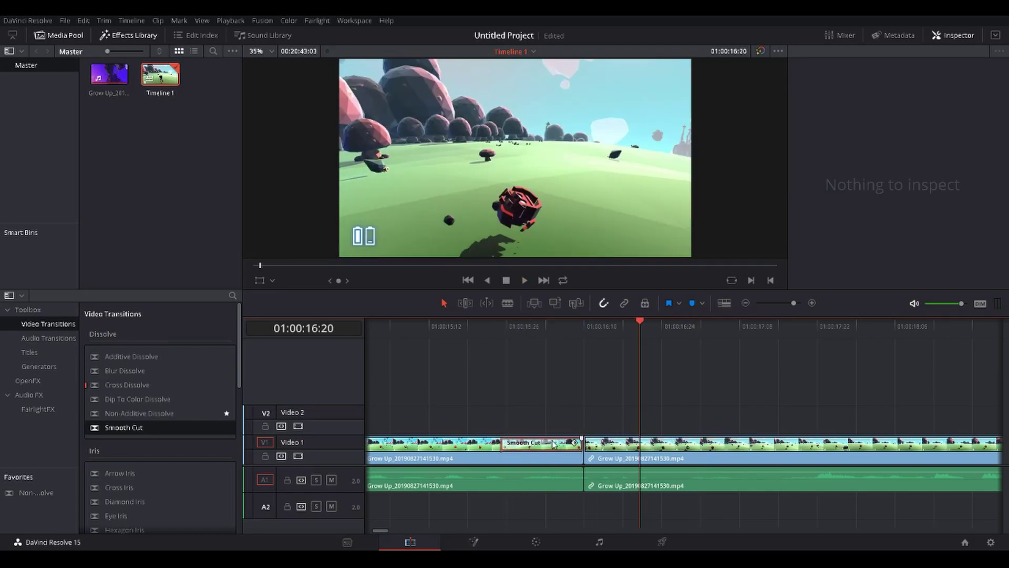
# Step: Centre the half-second Smooth Cut on the 01:00:16:10 cut and delete the transition after checking it
pyautogui.hotkey('ctrl', 'z')
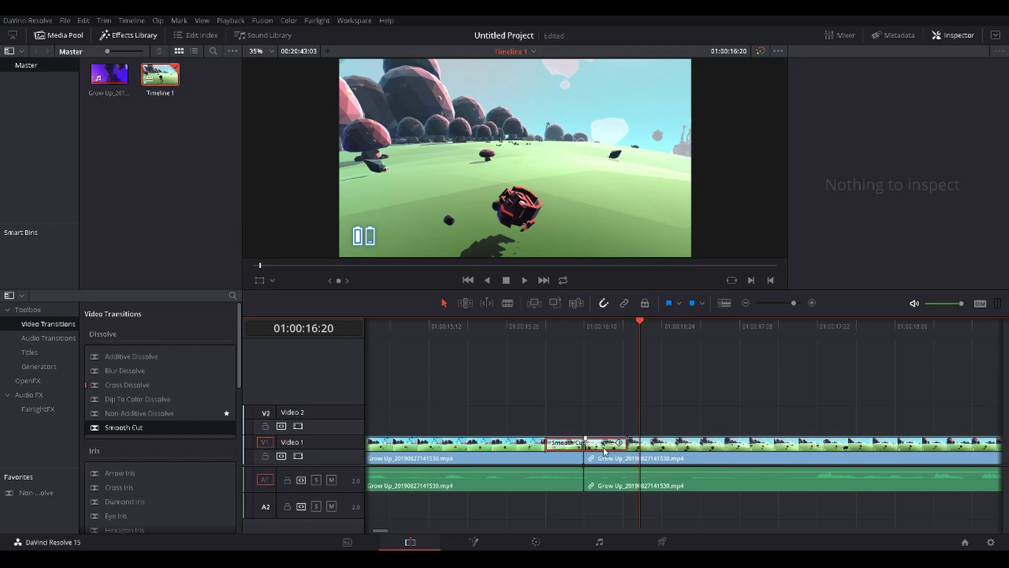
pyautogui.click(628, 420)
pyautogui.press('Left')
pyautogui.press('Left')
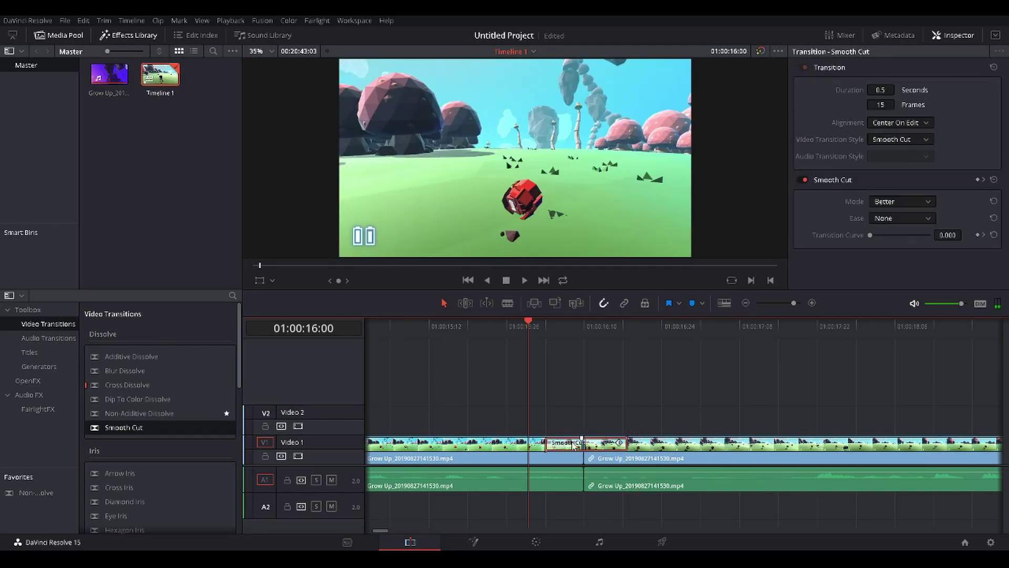
pyautogui.press('Delete')
# Step: Browse the available titles and add a Text title to Video 2, starting at 01:00:16:00
pyautogui.click(42, 350)
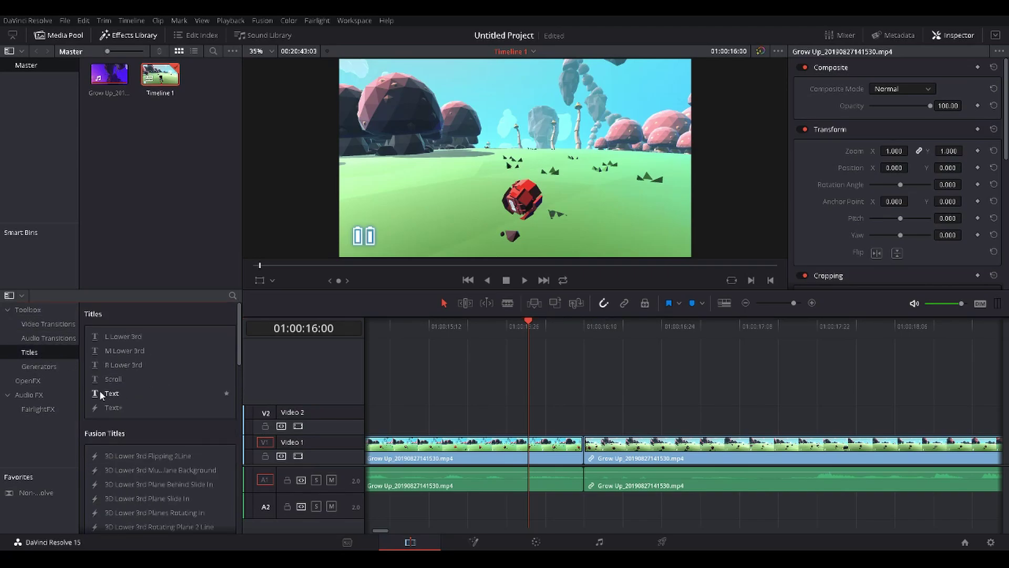
pyautogui.scroll(-10, 150, 446)
pyautogui.scroll(-10, 133, 453)
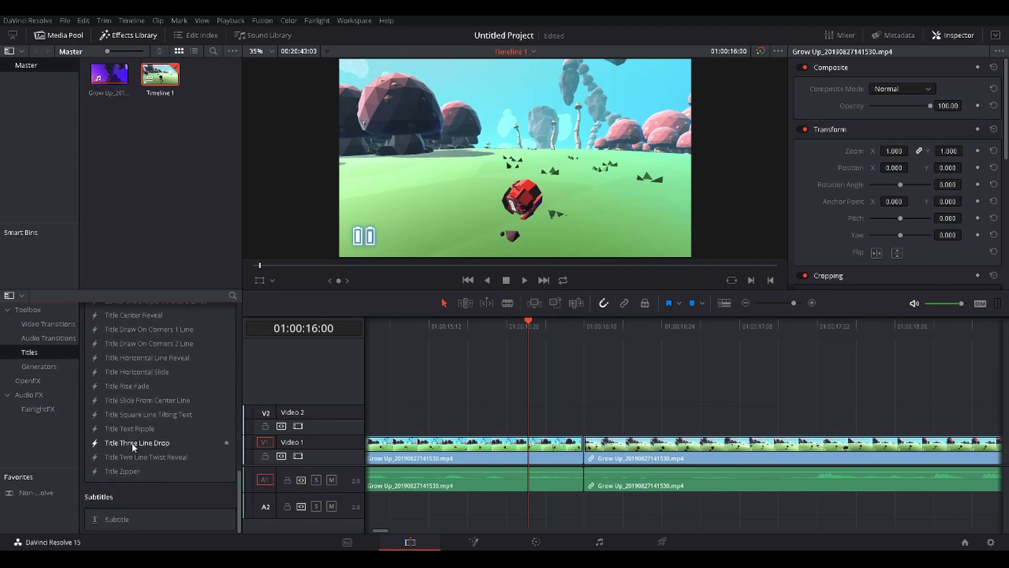
pyautogui.scroll(9, 141, 475)
pyautogui.scroll(10, 142, 471)
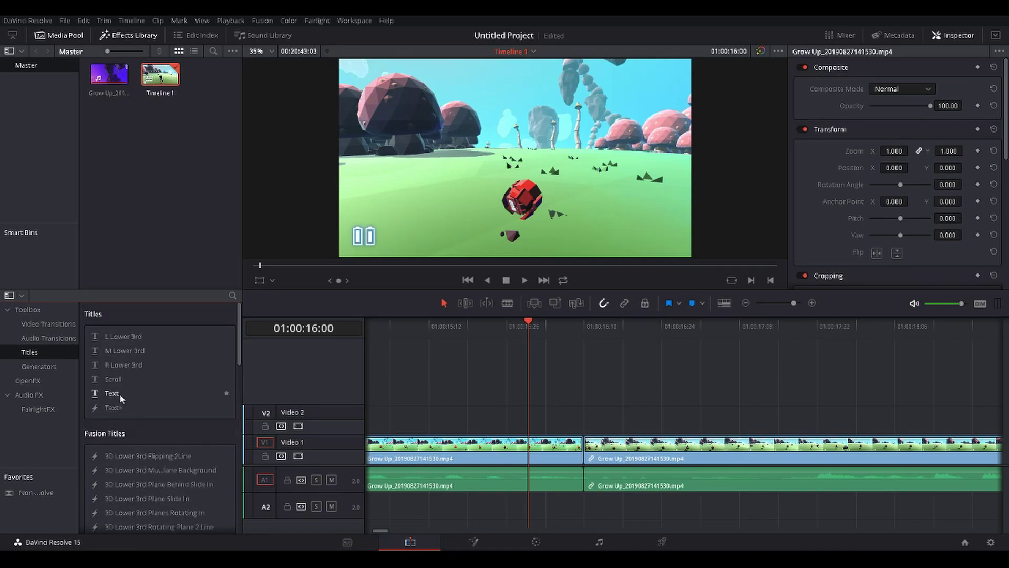
pyautogui.moveTo(120, 394); pyautogui.dragTo(533, 415)
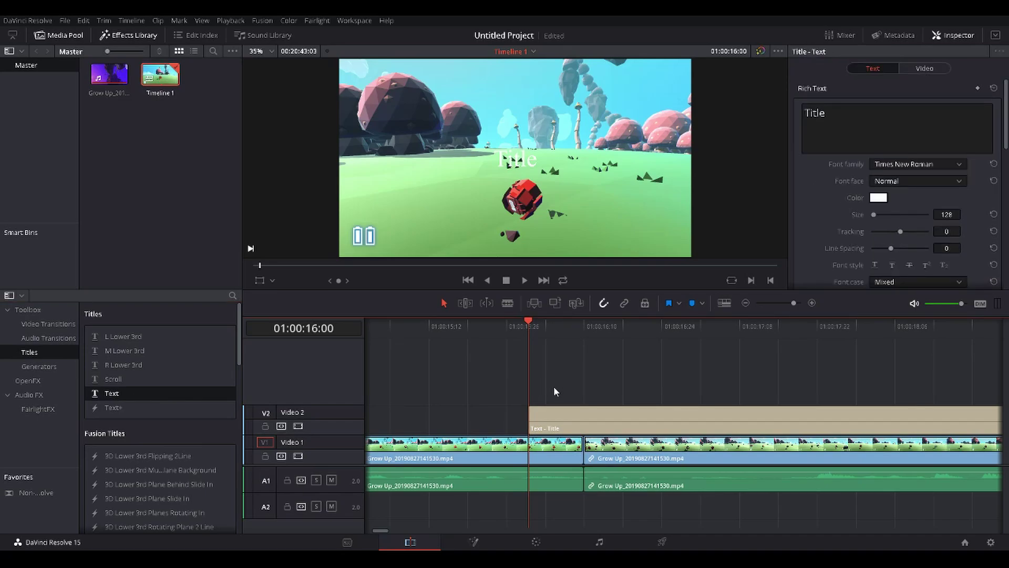
pyautogui.click(601, 413)
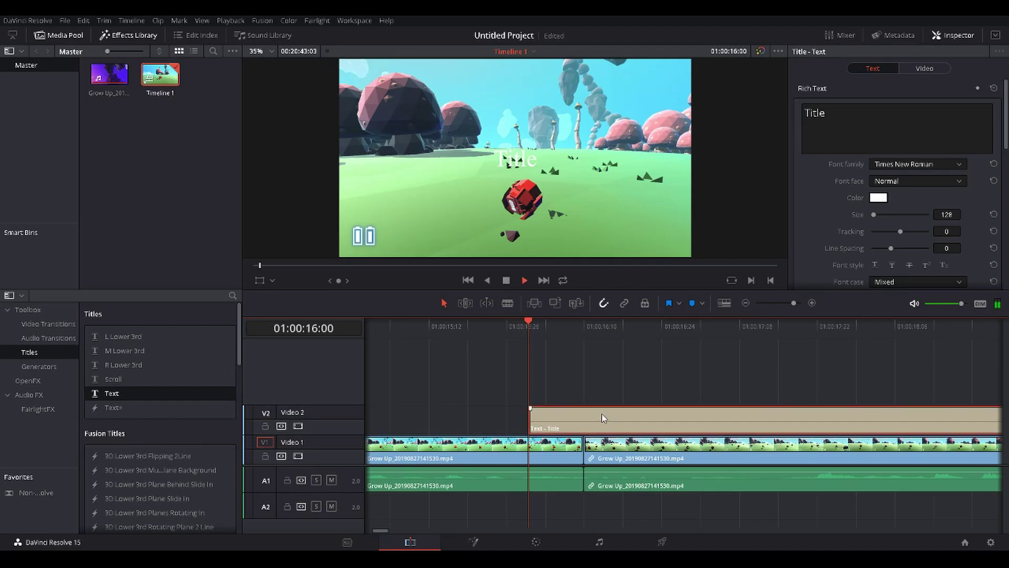
pyautogui.press('space')
# Step: Replace the title's default text with "TUTORIAL"
pyautogui.click(832, 115)
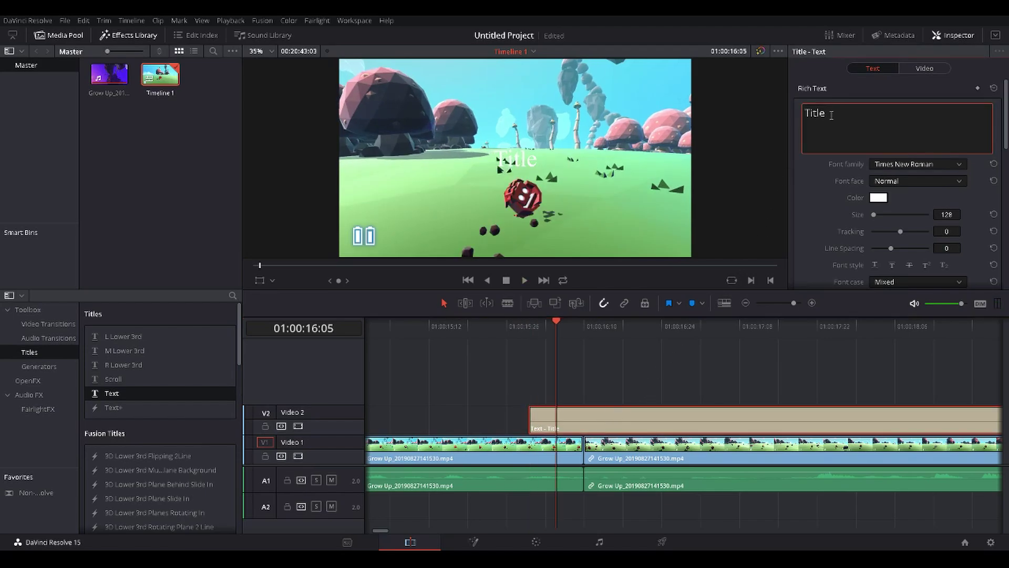
pyautogui.press('BackSpace')
pyautogui.press('BackSpace')
pyautogui.press('BackSpace')
pyautogui.press('BackSpace')
pyautogui.write('Ut')
pyautogui.press('BackSpace')
pyautogui.write('TORIAL')
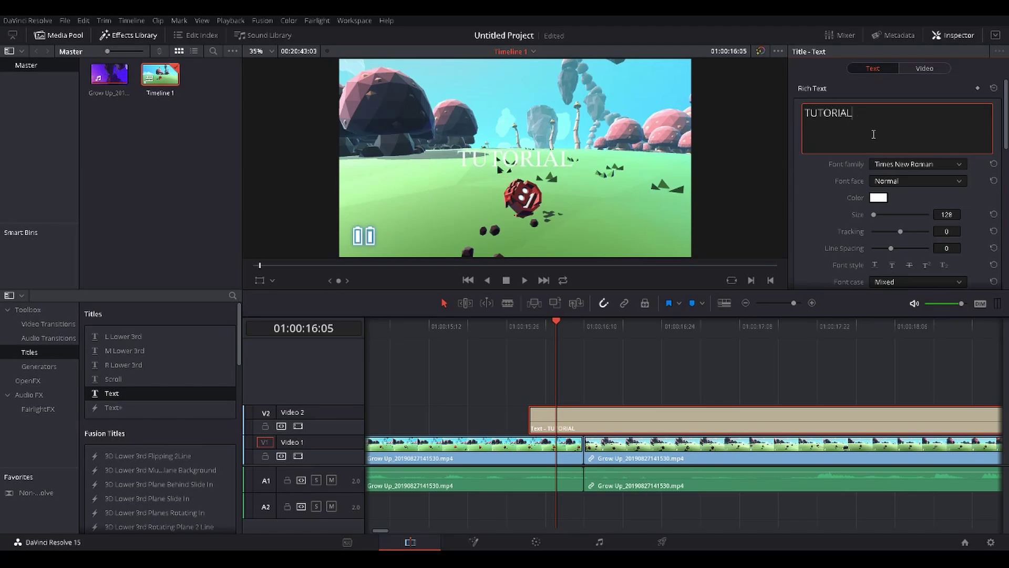
# Step: Set the title's font family to Splash and its color to red
pyautogui.click(883, 167)
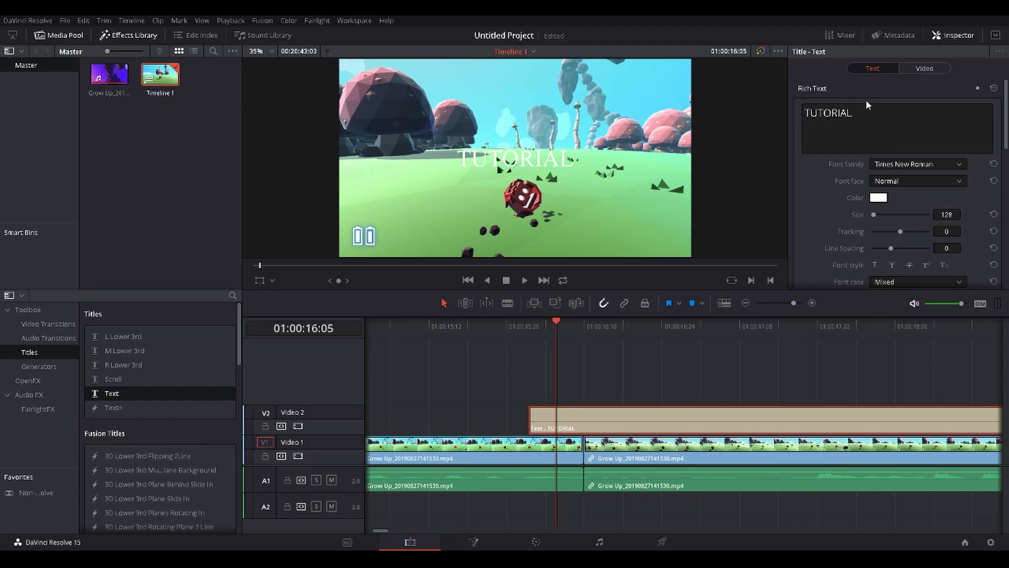
pyautogui.click(890, 291)
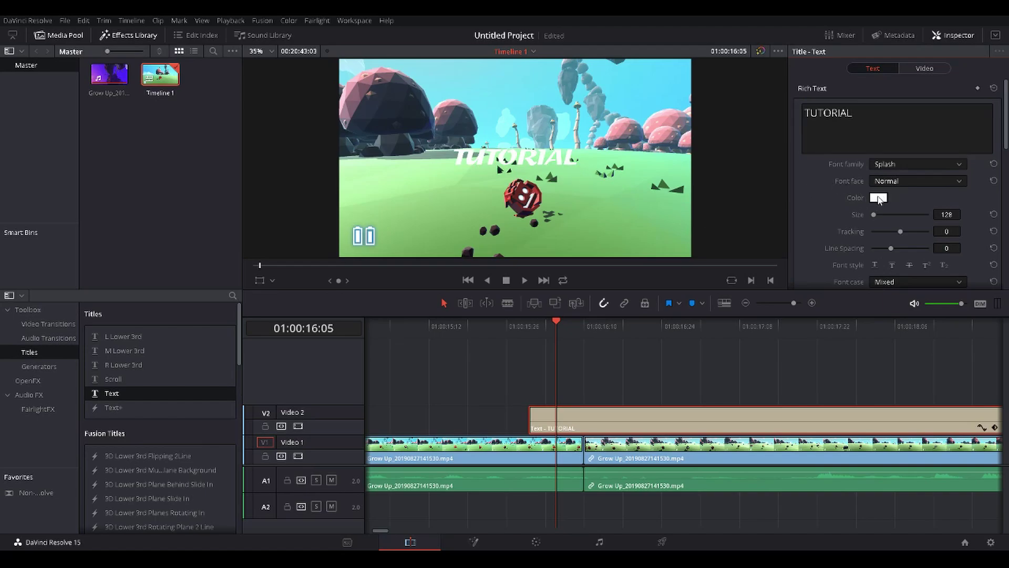
pyautogui.moveTo(523, 213); pyautogui.dragTo(486, 179)
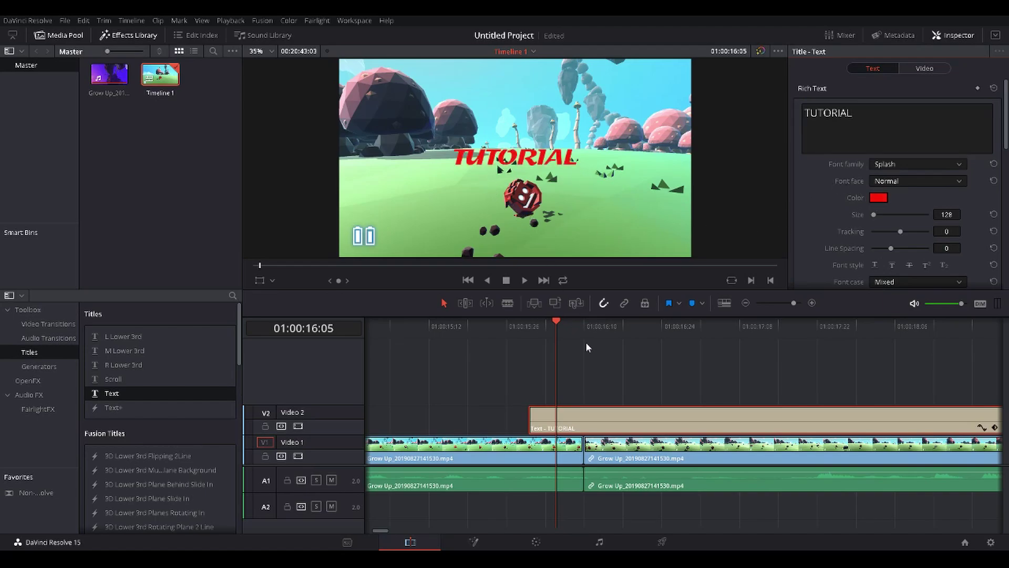
pyautogui.click(619, 375)
# Step: Try the STKaiti, Trebuchet MS and Wingdings fonts on the title
pyautogui.click(895, 372)
pyautogui.click(878, 164)
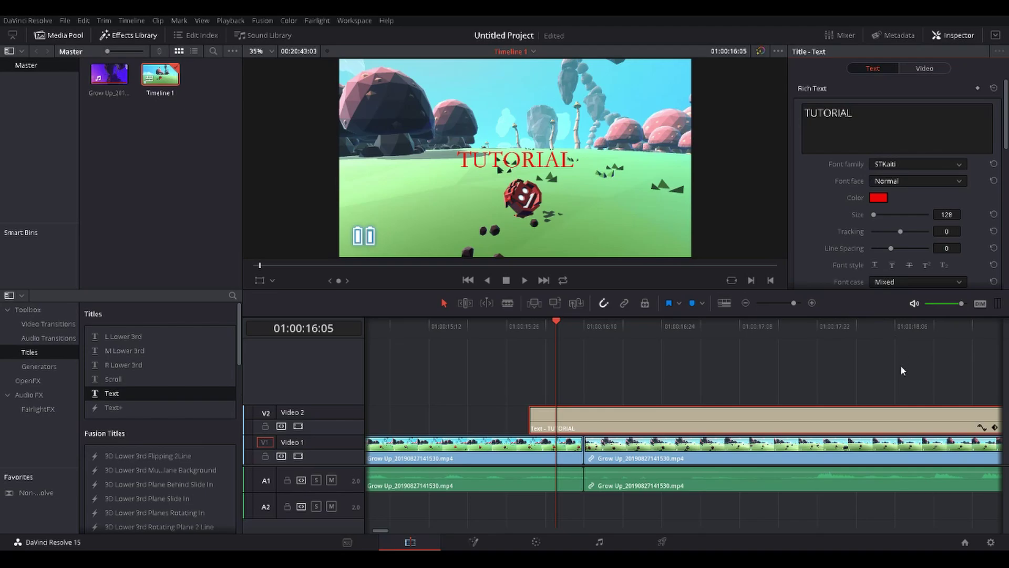
pyautogui.click(901, 367)
pyautogui.click(887, 165)
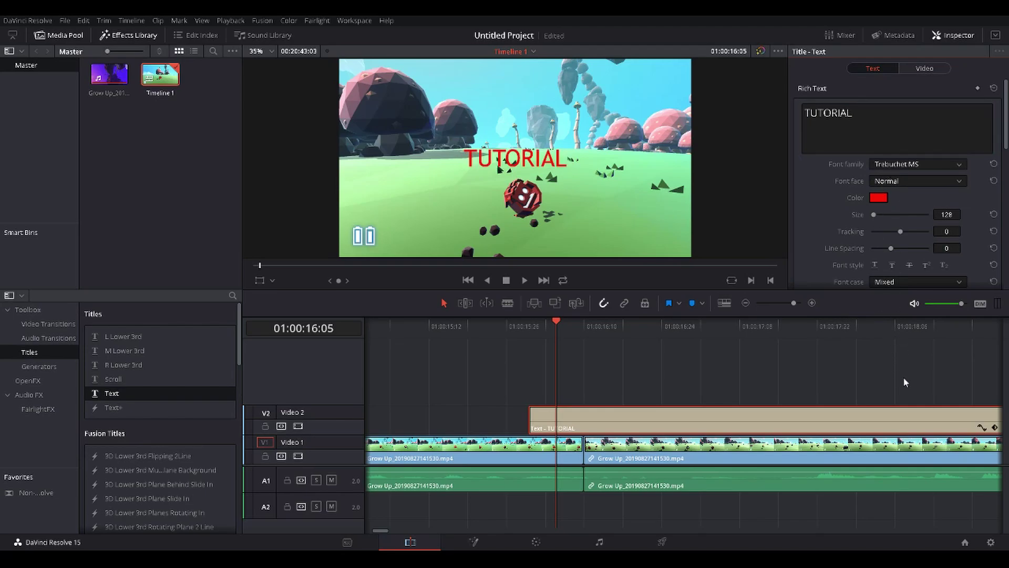
pyautogui.click(888, 401)
pyautogui.click(889, 166)
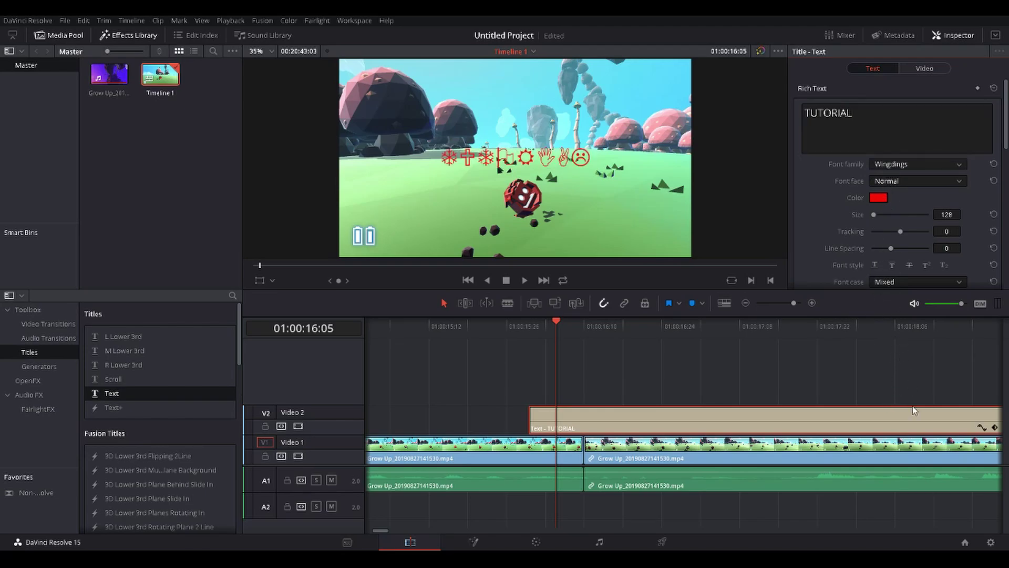
# Step: Try Yu Gothic Light on the title and set its font family to Open Sans
pyautogui.click(910, 500)
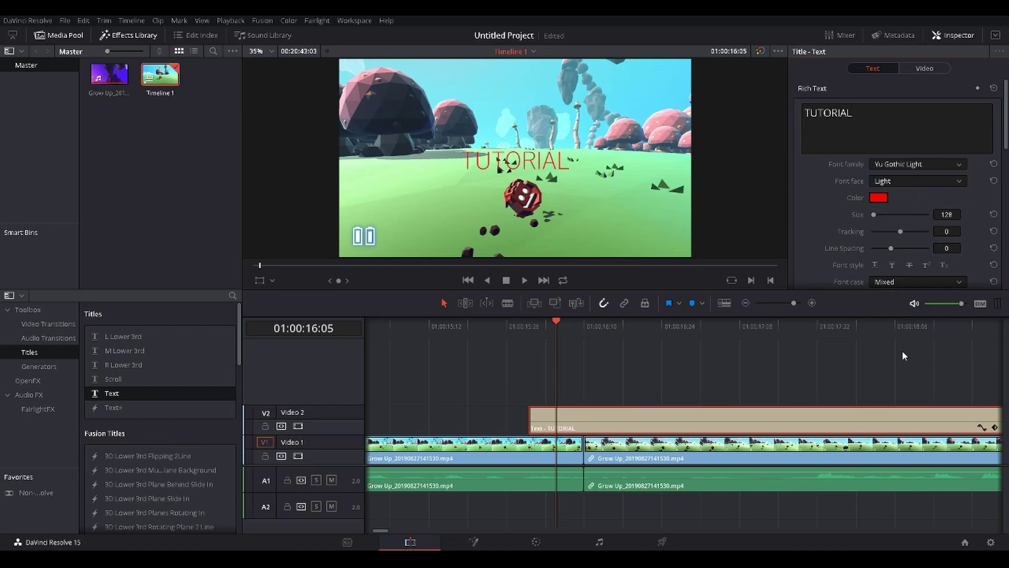
pyautogui.click(916, 441)
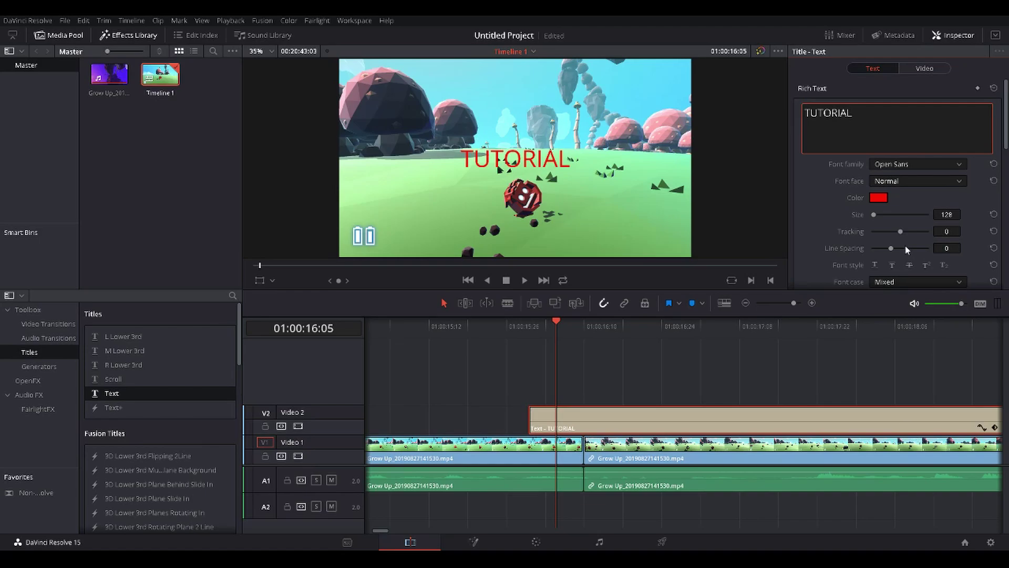
pyautogui.click(891, 162)
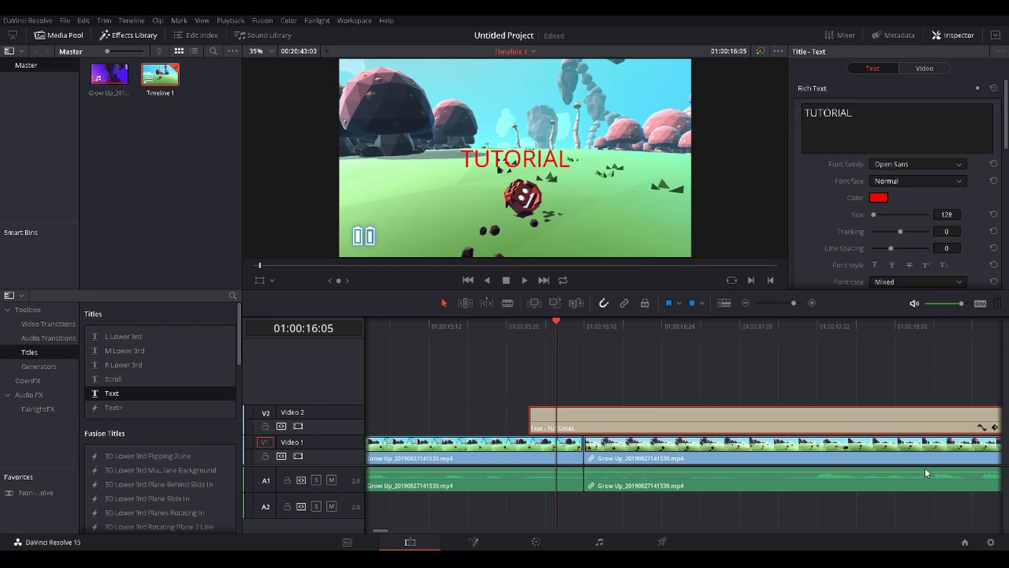
# Step: Set the title's font family to Open Sans Condensed and its font face to Bold
pyautogui.click(906, 441)
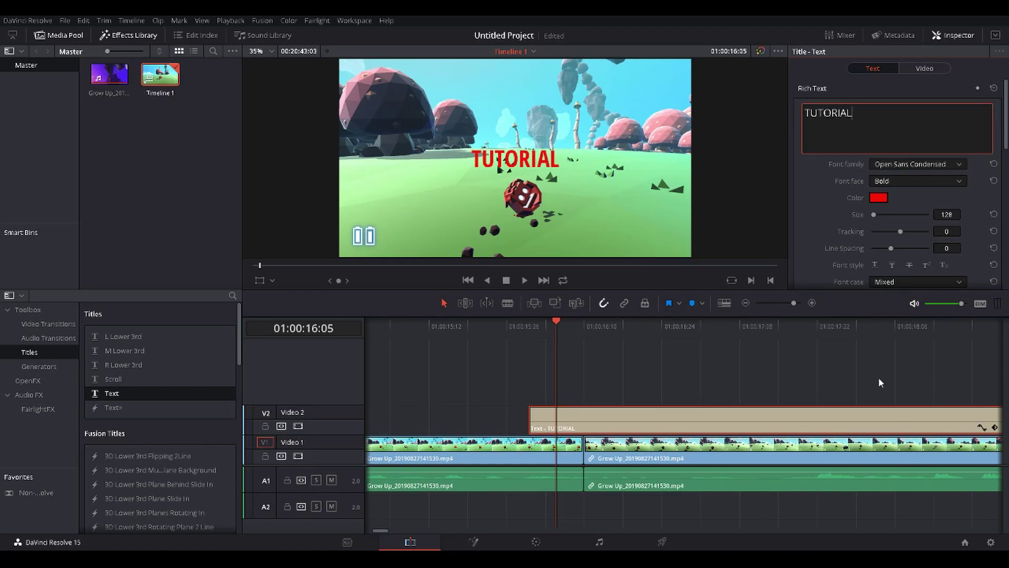
pyautogui.click(904, 195)
pyautogui.click(900, 180)
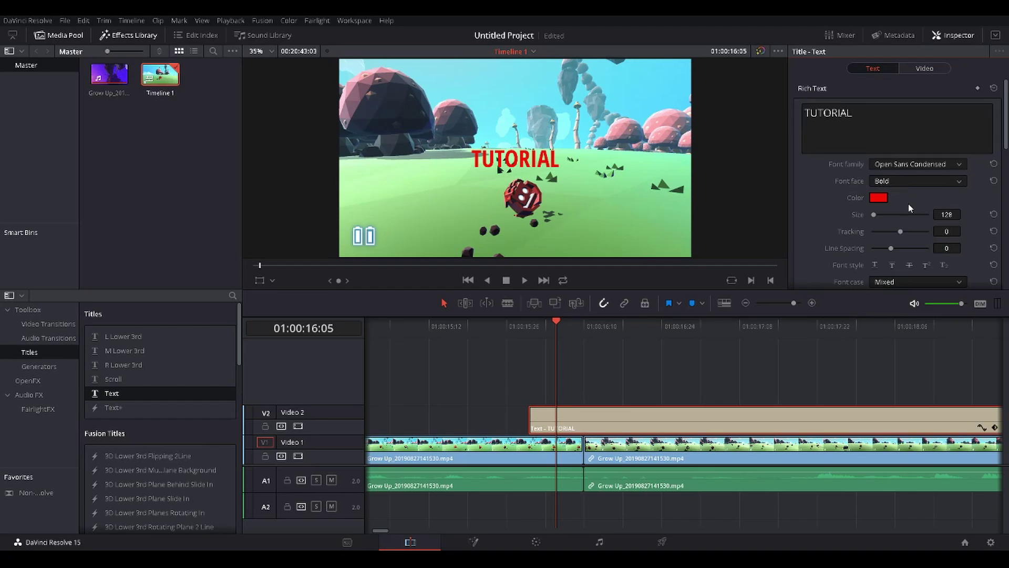
pyautogui.click(908, 204)
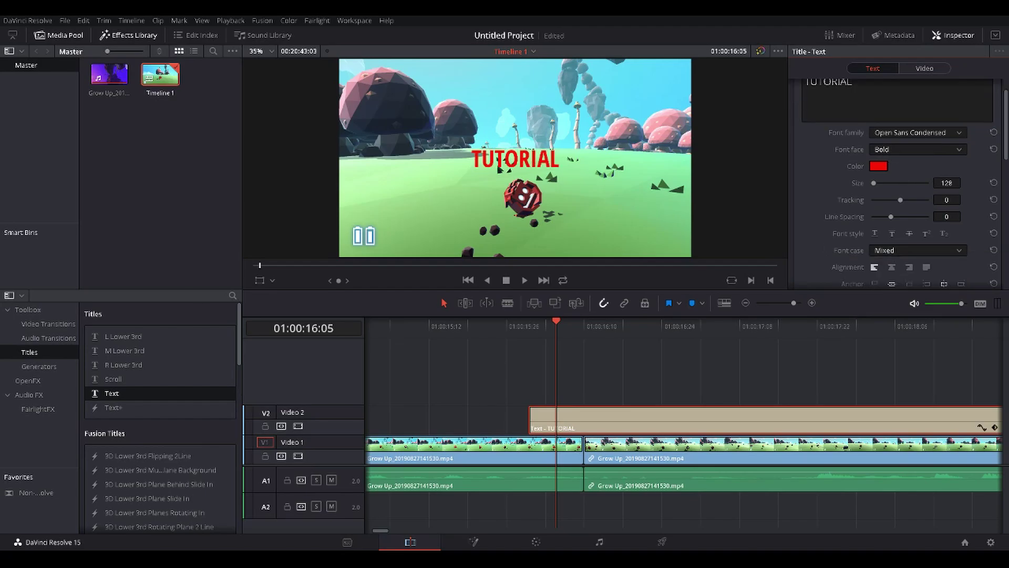
# Step: Increase the title's size to 176 and its tracking to 41
pyautogui.moveTo(947, 183); pyautogui.dragTo(959, 183)
pyautogui.moveTo(948, 200); pyautogui.dragTo(923, 220)
pyautogui.scroll(-1, 924, 220)
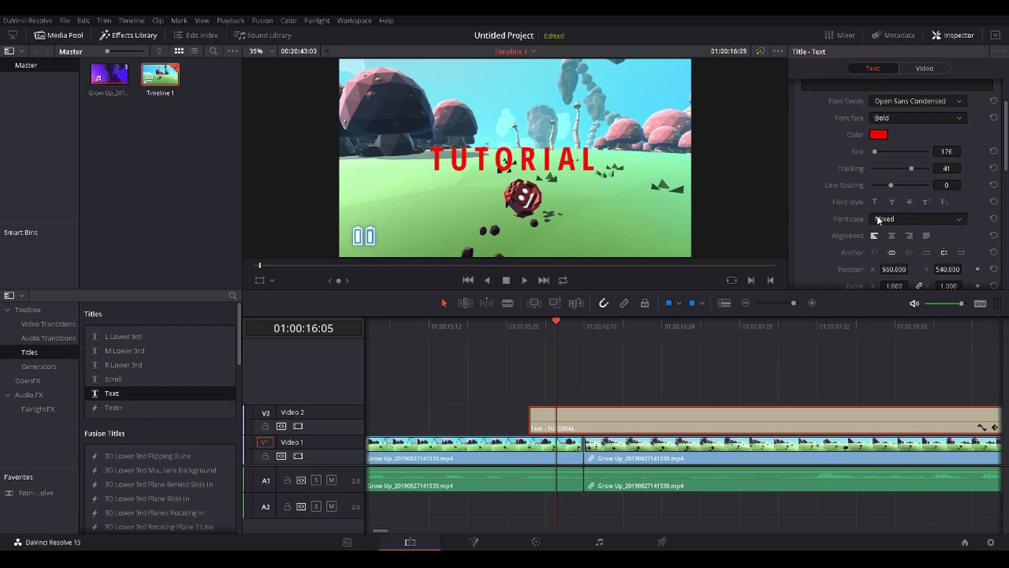
# Step: Replace the title's text with lowercase "tutorial"
pyautogui.scroll(2, 812, 175)
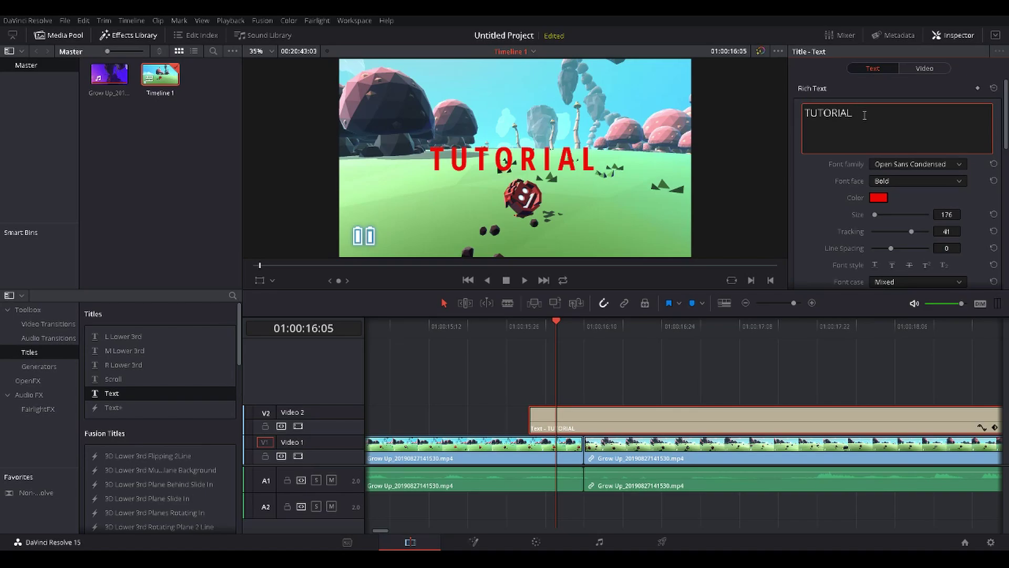
pyautogui.press('BackSpace')
pyautogui.press('BackSpace')
pyautogui.press('BackSpace')
pyautogui.press('BackSpace')
pyautogui.press('BackSpace')
pyautogui.press('BackSpace')
pyautogui.press('BackSpace')
pyautogui.press('BackSpace')
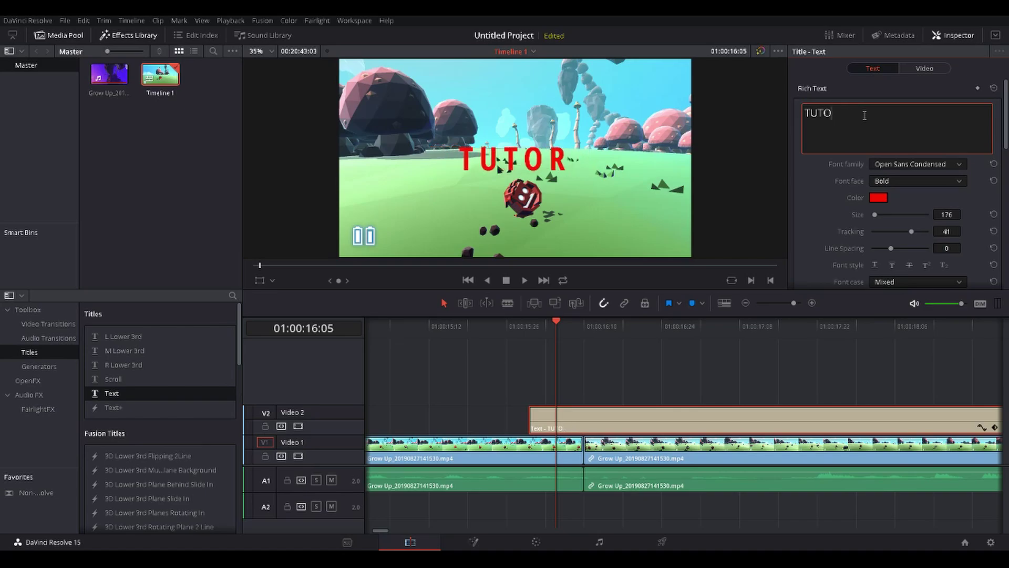
pyautogui.write('tu')
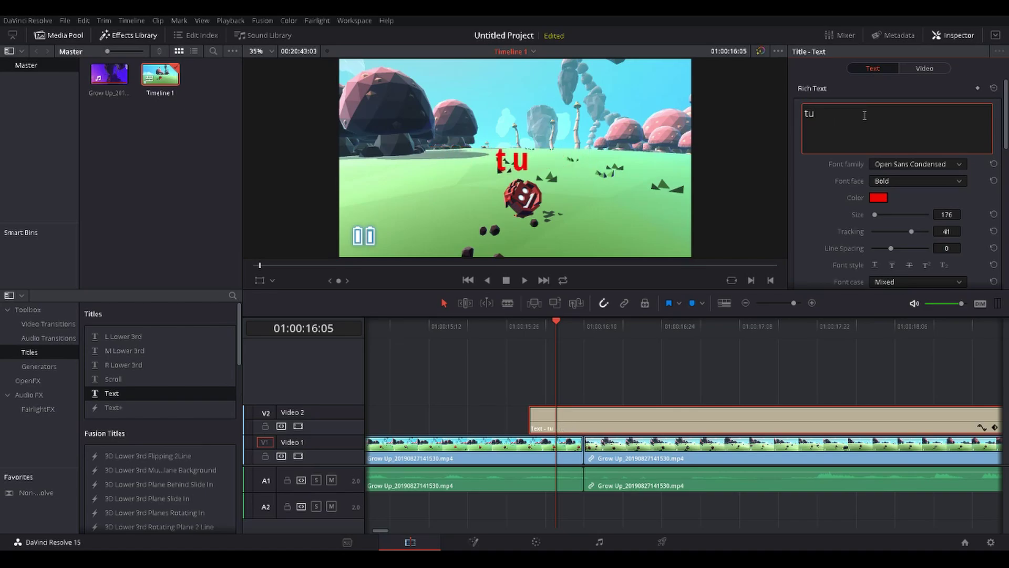
pyautogui.write('torial')
# Step: Try the All Caps font case on the title and set it to Title Caps
pyautogui.scroll(-1, 827, 169)
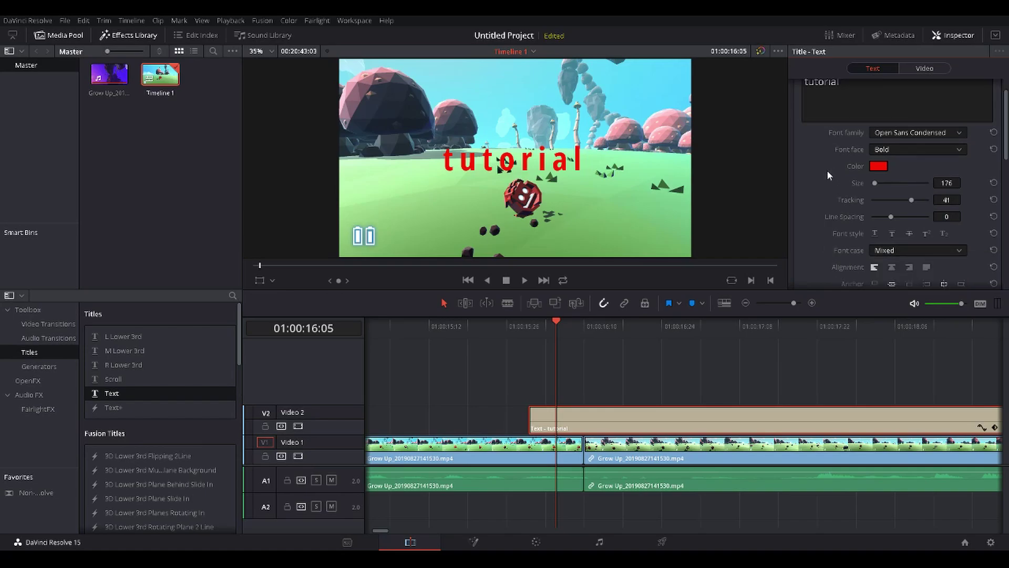
pyautogui.scroll(-1, 827, 169)
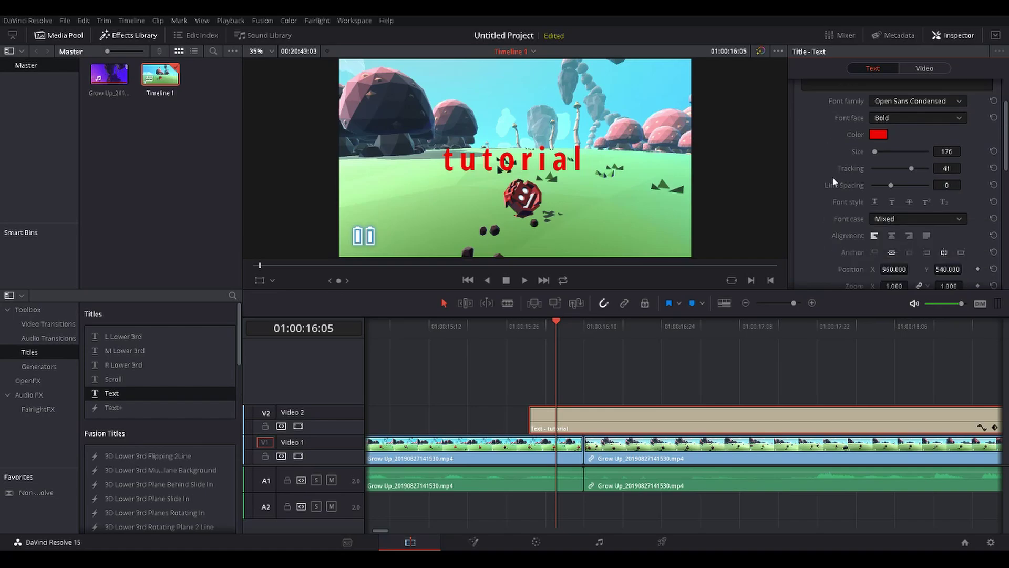
pyautogui.click(895, 242)
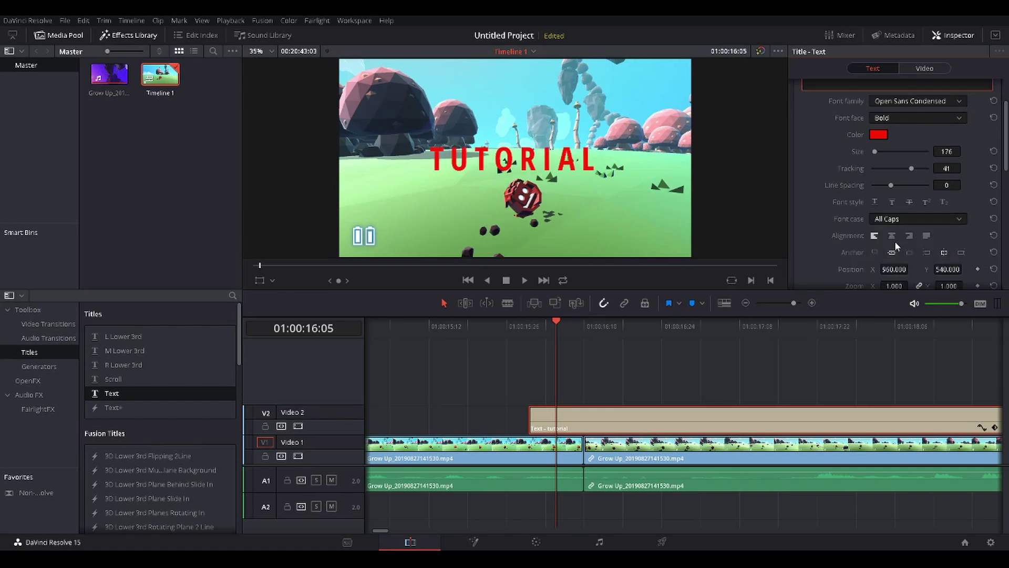
pyautogui.click(894, 214)
pyautogui.press('Down')
pyautogui.press('Down')
# Step: Set the title's position to X 998, Y 521, its zoom to 1.7 and its rotation angle to 1.1
pyautogui.scroll(-1, 868, 239)
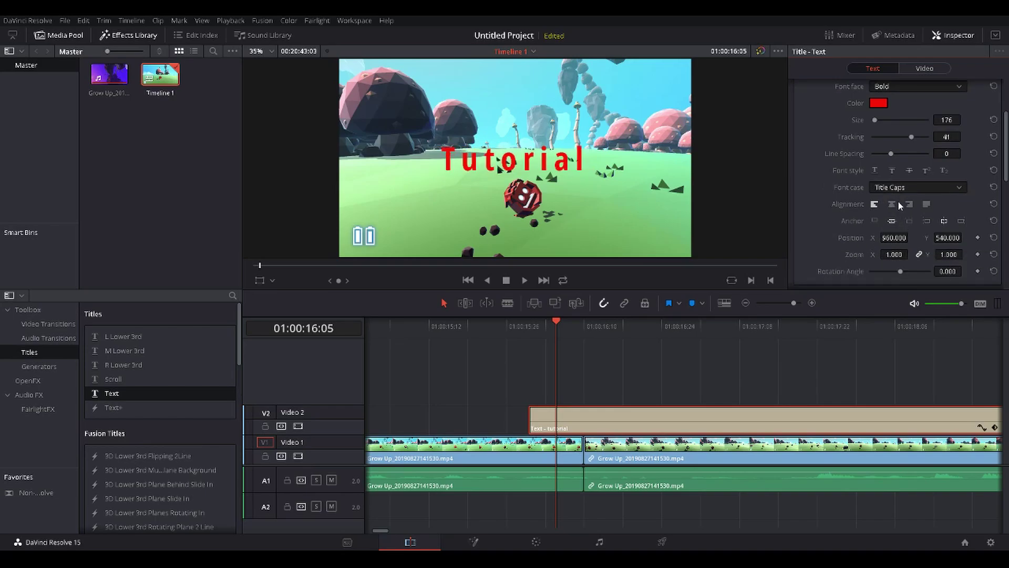
pyautogui.moveTo(893, 238); pyautogui.dragTo(948, 240)
pyautogui.scroll(-1, 949, 263)
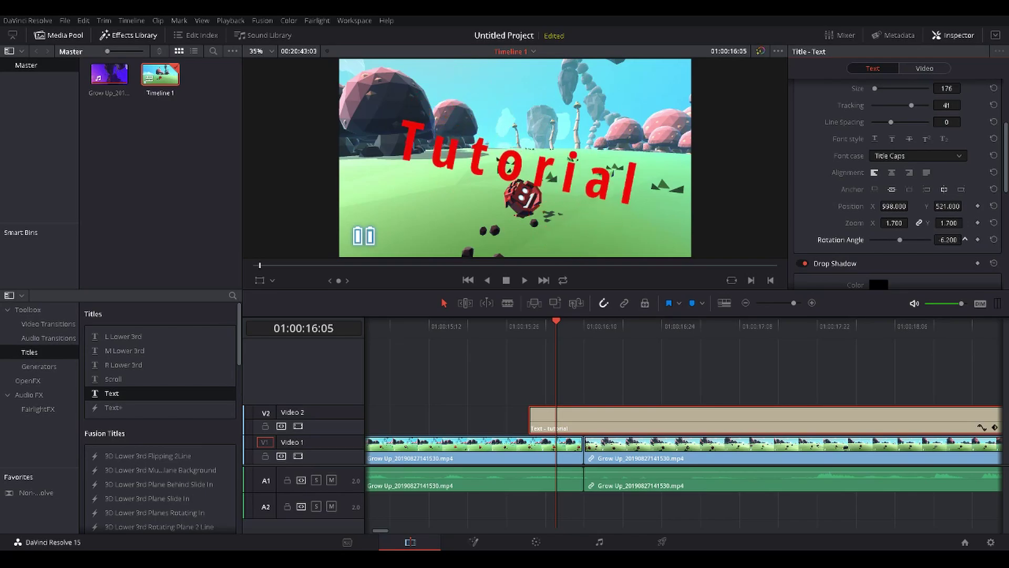
# Step: Give the title a yellow drop shadow with 100 opacity and an offset of X -35, Y -25
pyautogui.scroll(-3, 875, 187)
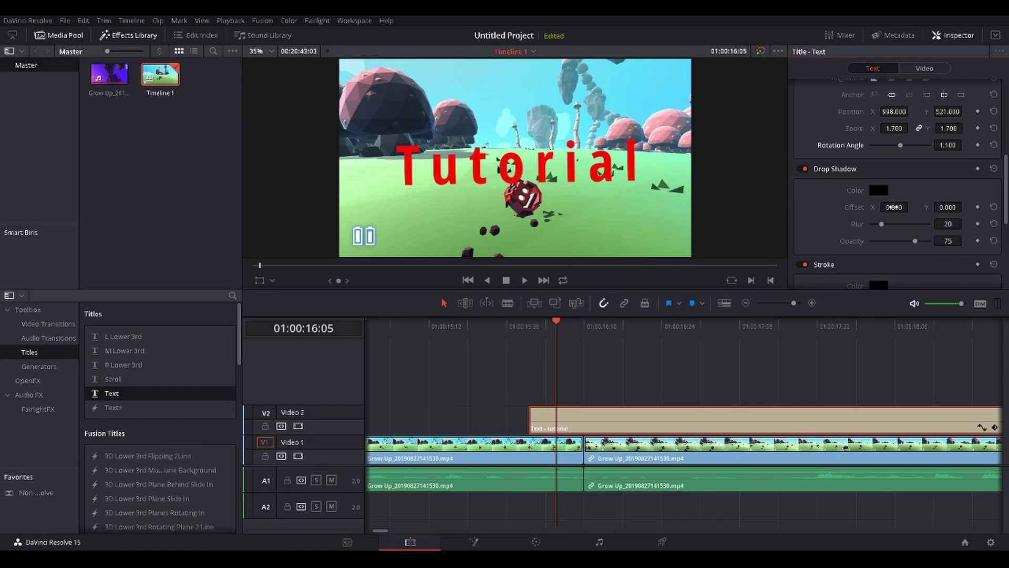
pyautogui.moveTo(894, 207); pyautogui.dragTo(913, 207)
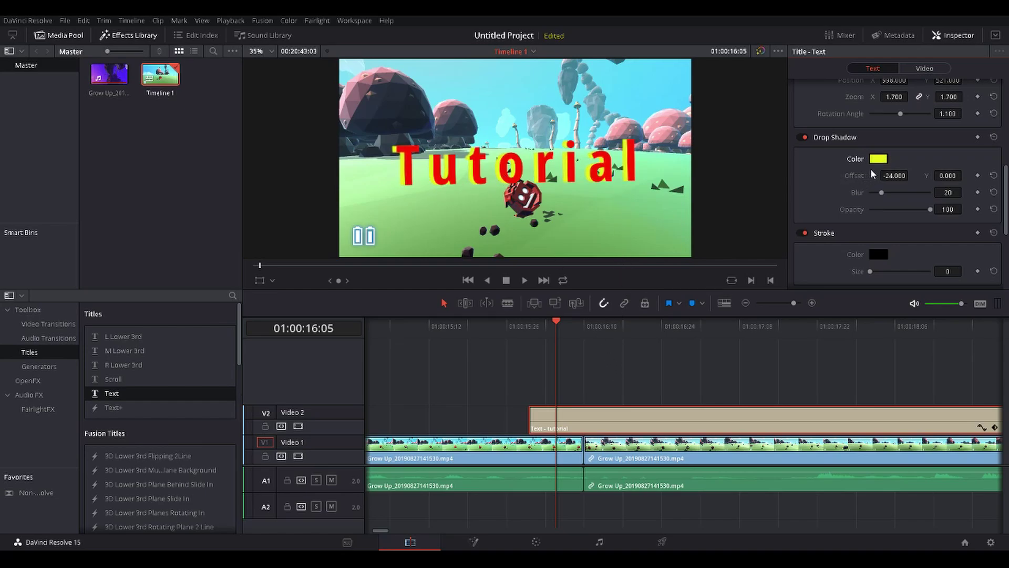
pyautogui.moveTo(844, 174); pyautogui.dragTo(839, 174)
pyautogui.moveTo(946, 175); pyautogui.dragTo(939, 175)
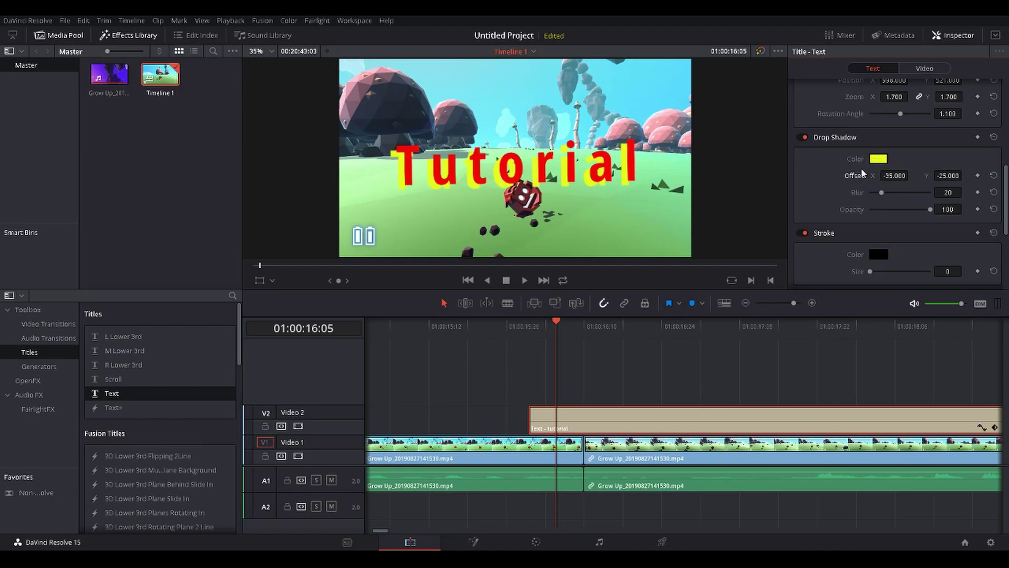
# Step: Set the drop shadow's Y offset to 0 and the title's stroke size to 3
pyautogui.moveTo(902, 211)
pyautogui.mouseDown()
pyautogui.moveTo(893, 217)
pyautogui.moveTo(913, 218)
pyautogui.moveTo(866, 216)
pyautogui.moveTo(923, 213)
pyautogui.moveTo(882, 213)
pyautogui.mouseUp()
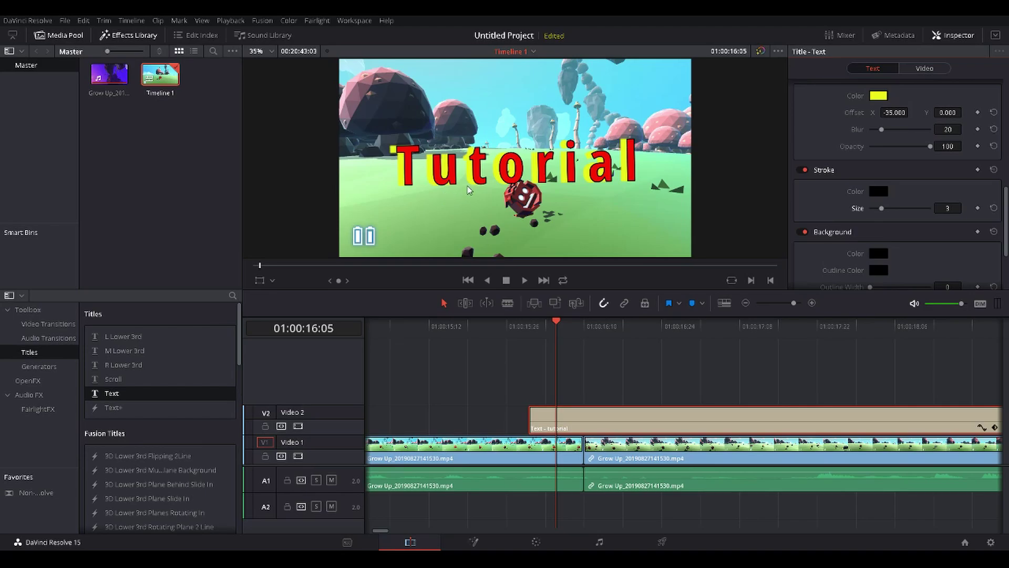
pyautogui.scroll(-2, 857, 184)
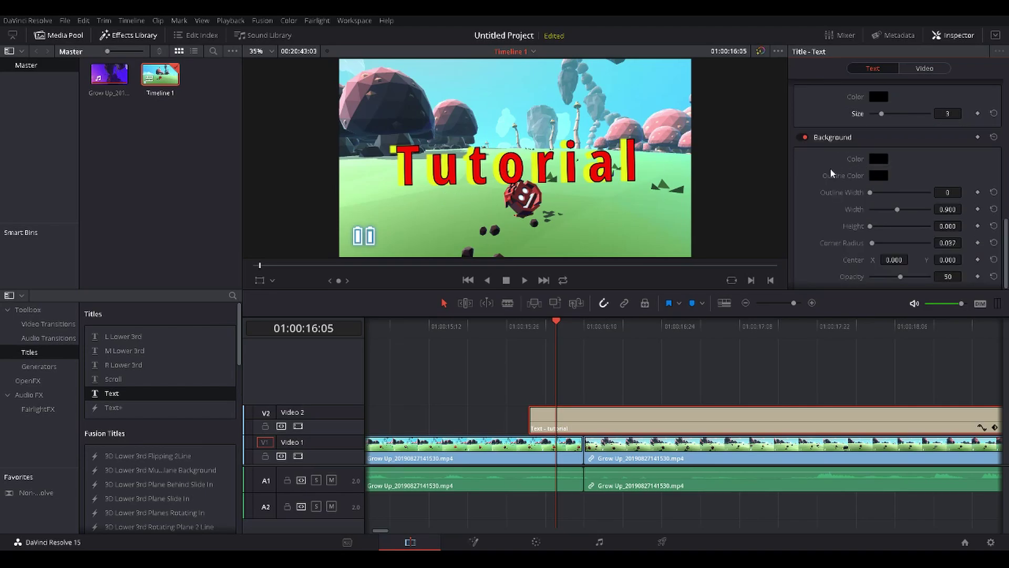
pyautogui.scroll(4, 822, 200)
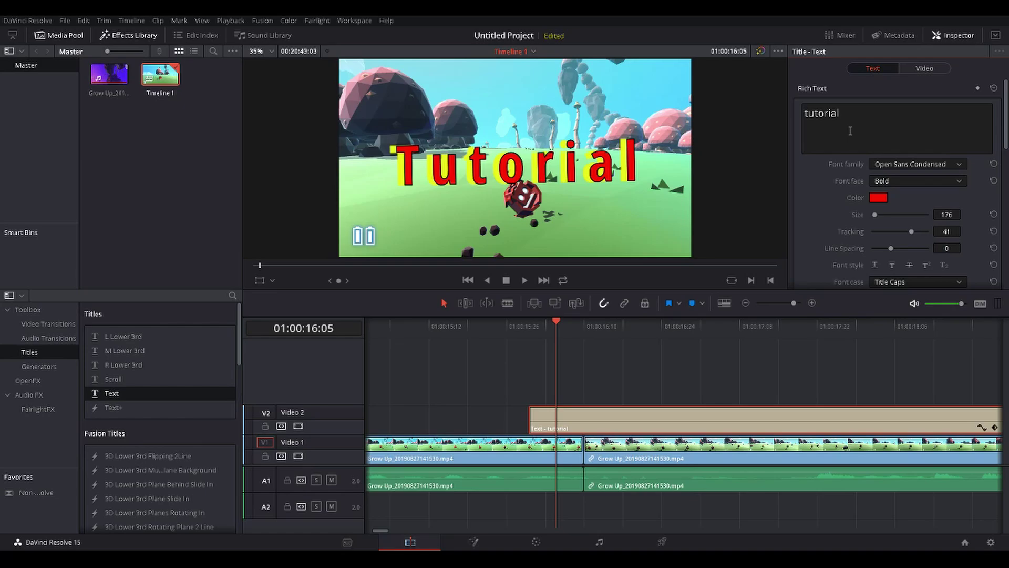
pyautogui.scroll(-3, 799, 231)
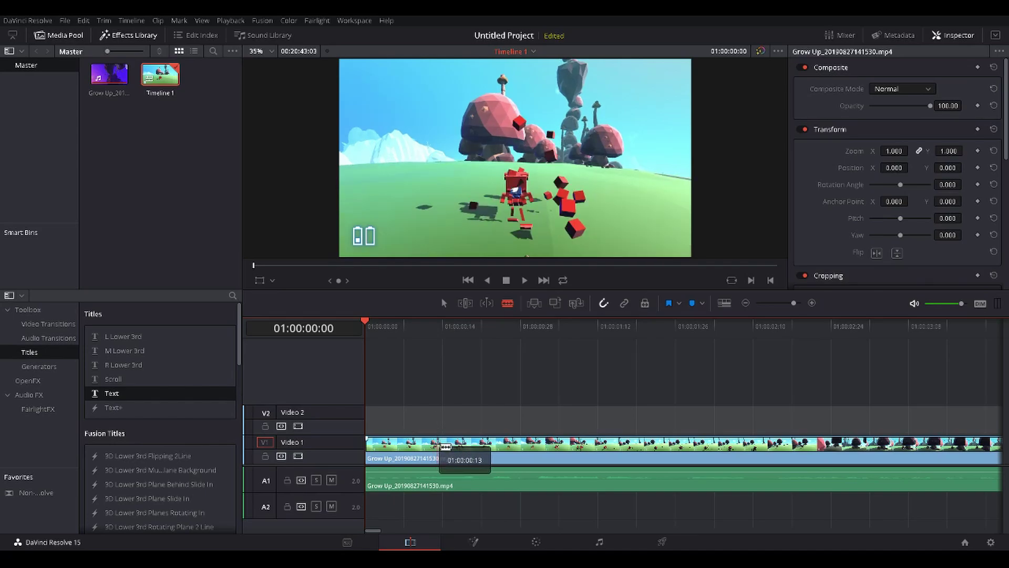
# Step: Split the gameplay clip at 01:00:00:13 and at 01:00:01:25 with the blade tool
pyautogui.click(440, 446)
pyautogui.press('space')
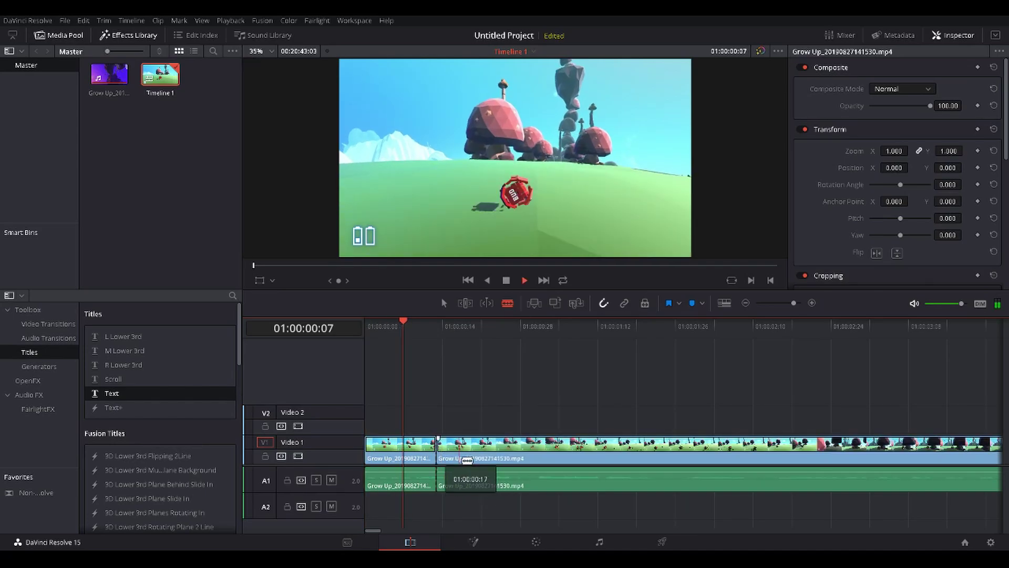
pyautogui.press('space')
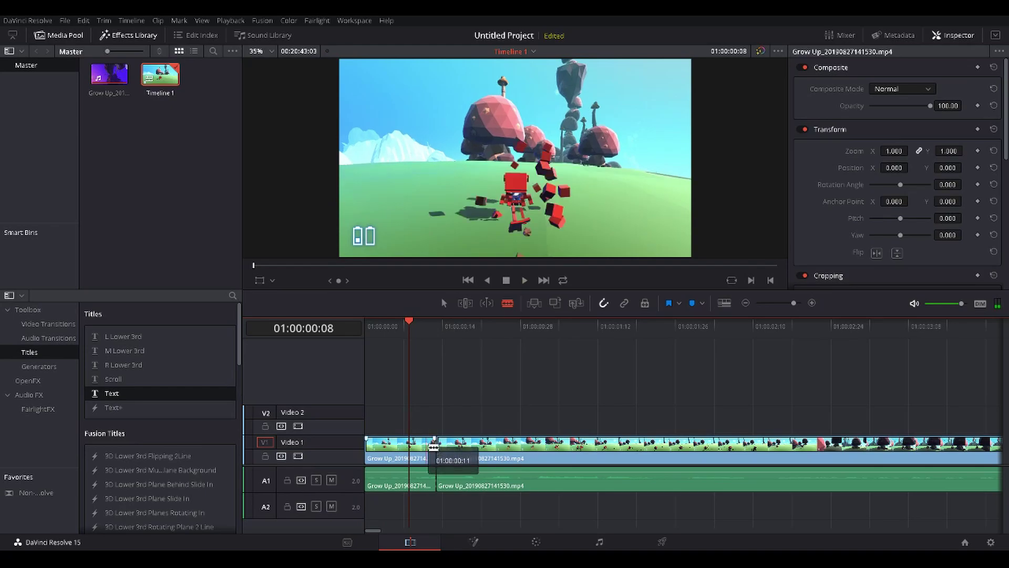
pyautogui.press('space')
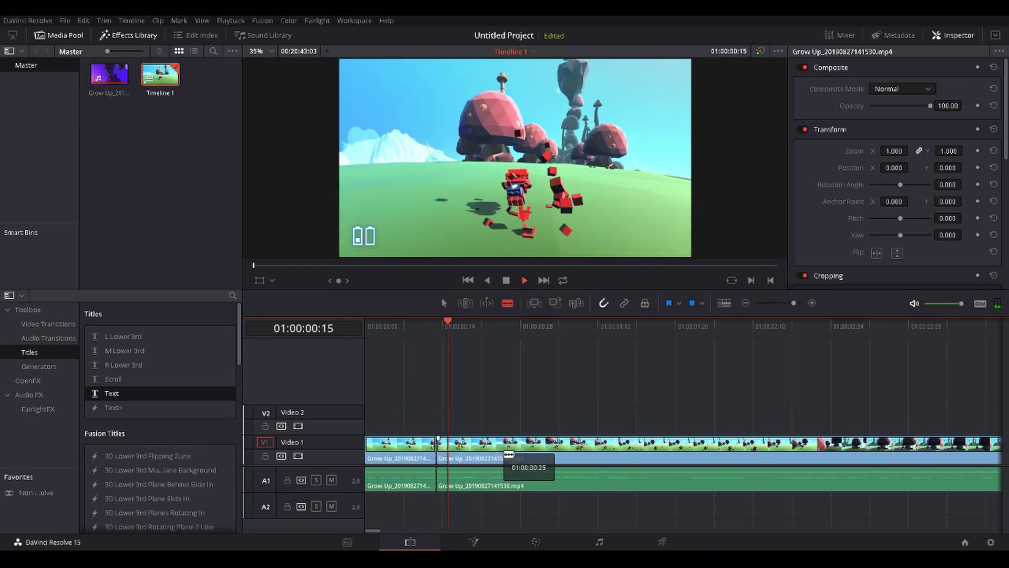
pyautogui.press('space')
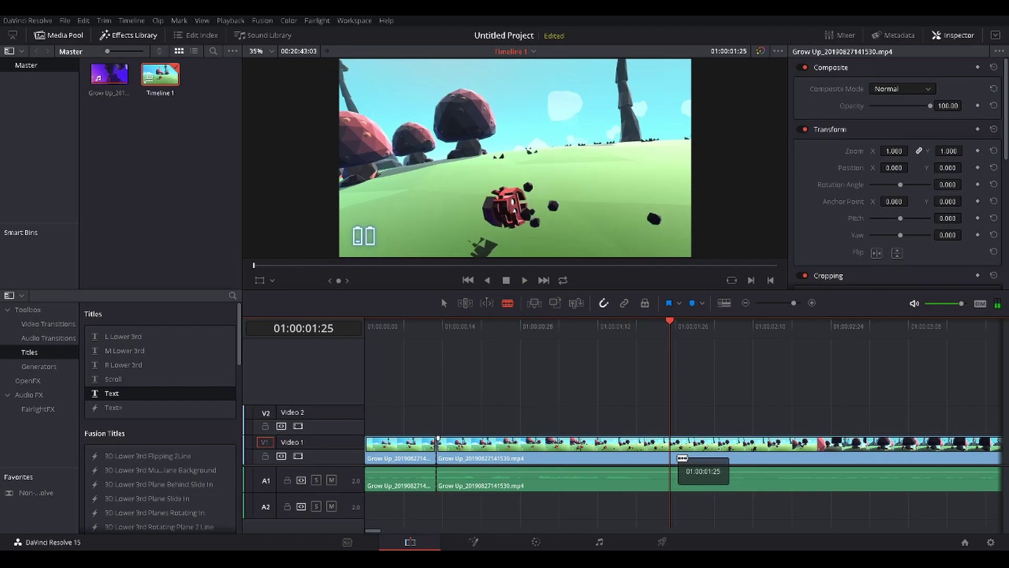
pyautogui.click(682, 457)
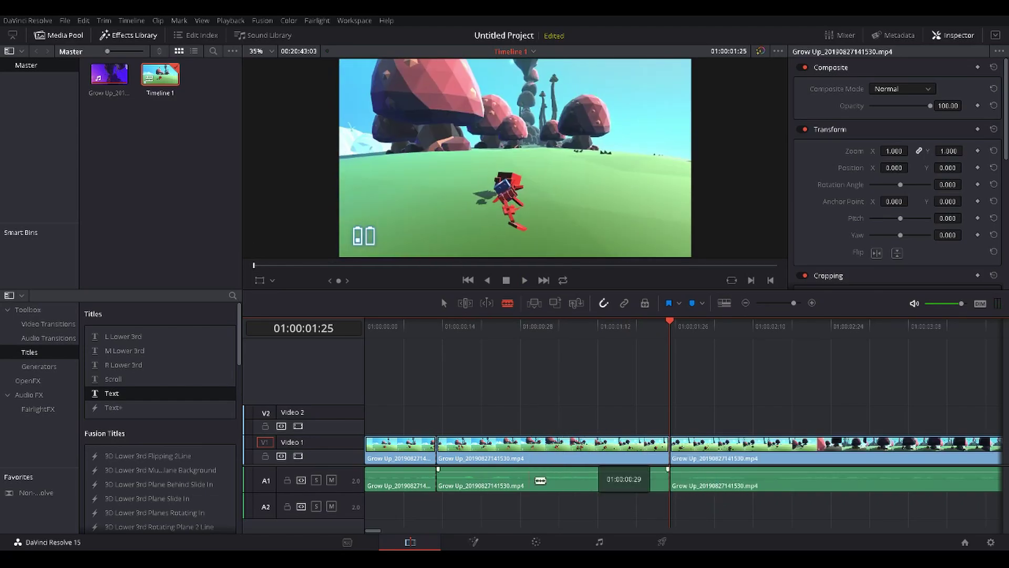
# Step: Select only the video part of the middle segment, without its linked audio, and delete it
pyautogui.click(547, 470)
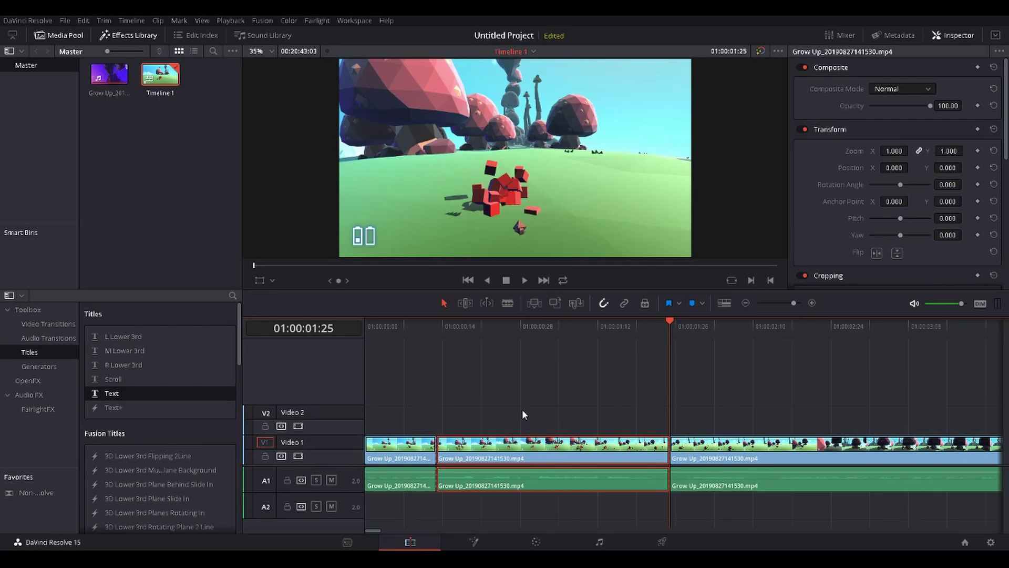
pyautogui.moveTo(501, 409); pyautogui.dragTo(536, 474)
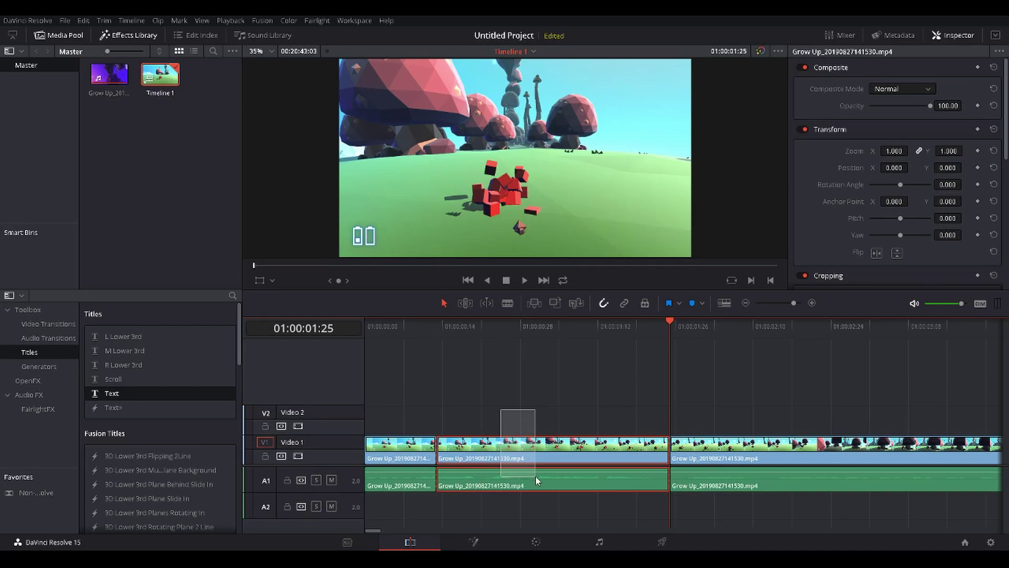
pyautogui.moveTo(535, 477); pyautogui.dragTo(537, 448)
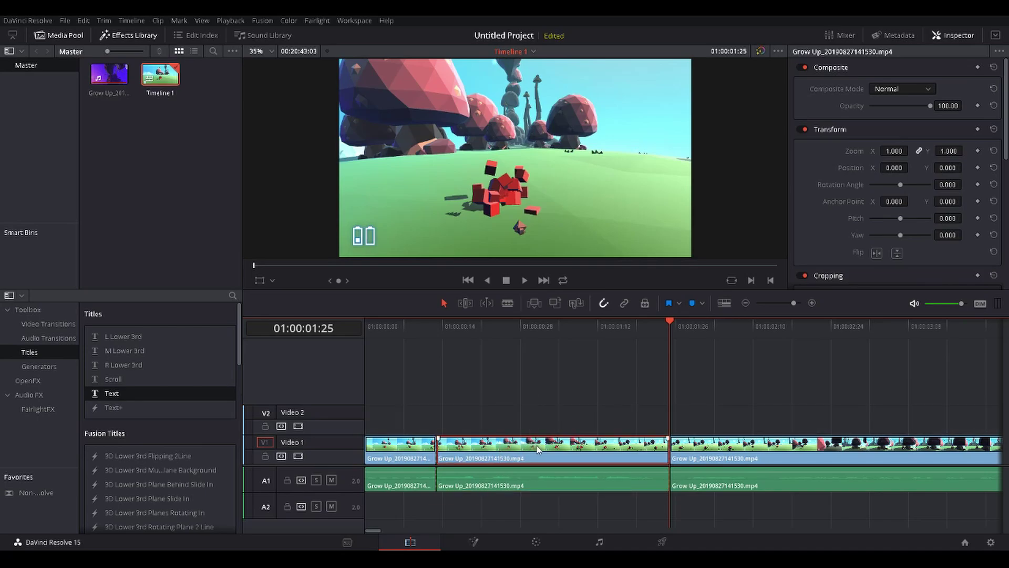
pyautogui.press('Delete')
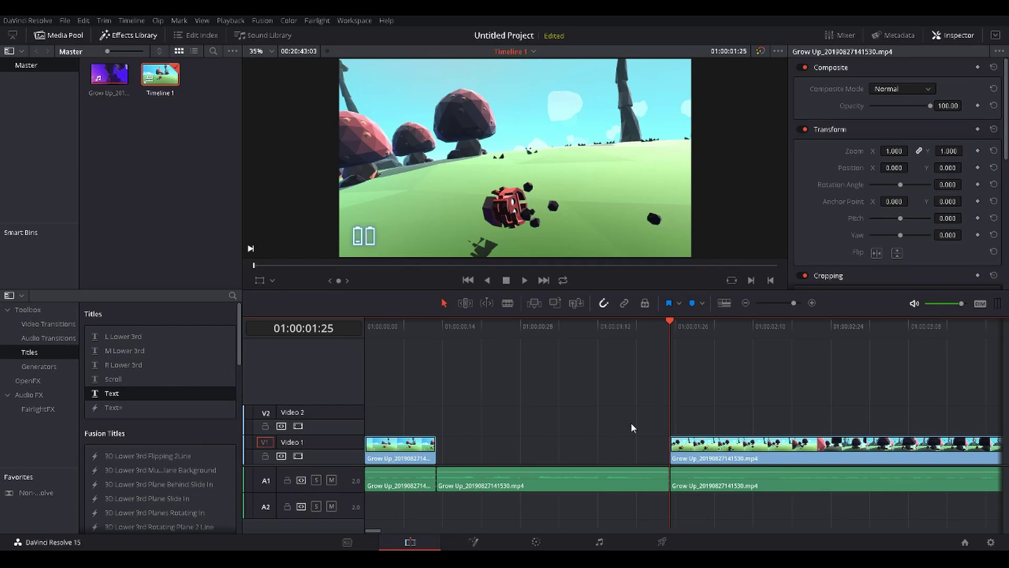
# Step: Try closing the gap by moving only the following segment's video against the first segment, play it back, and undo the video-only edits
pyautogui.moveTo(631, 423); pyautogui.dragTo(452, 445)
pyautogui.click(652, 397)
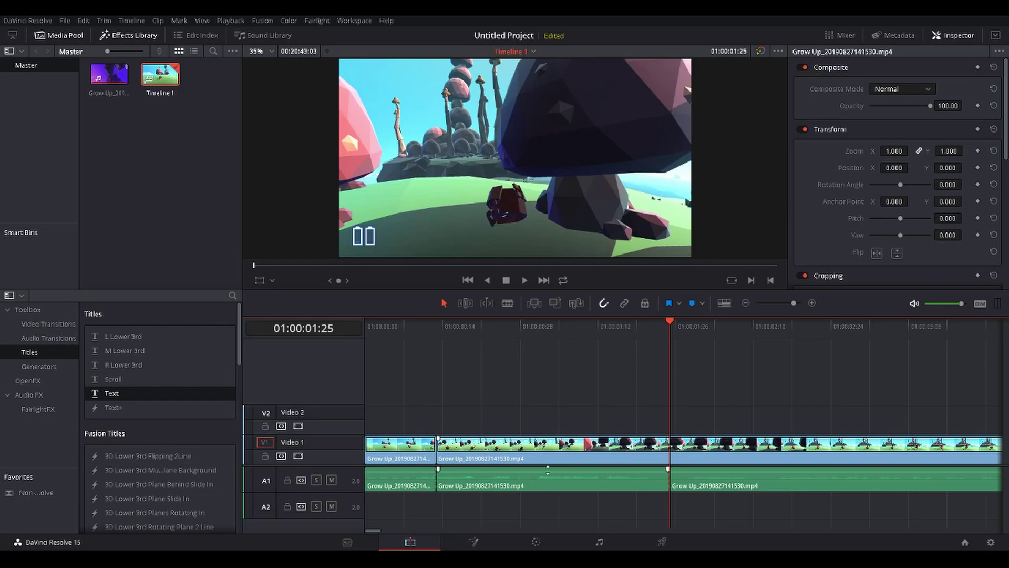
pyautogui.moveTo(669, 390); pyautogui.dragTo(436, 436)
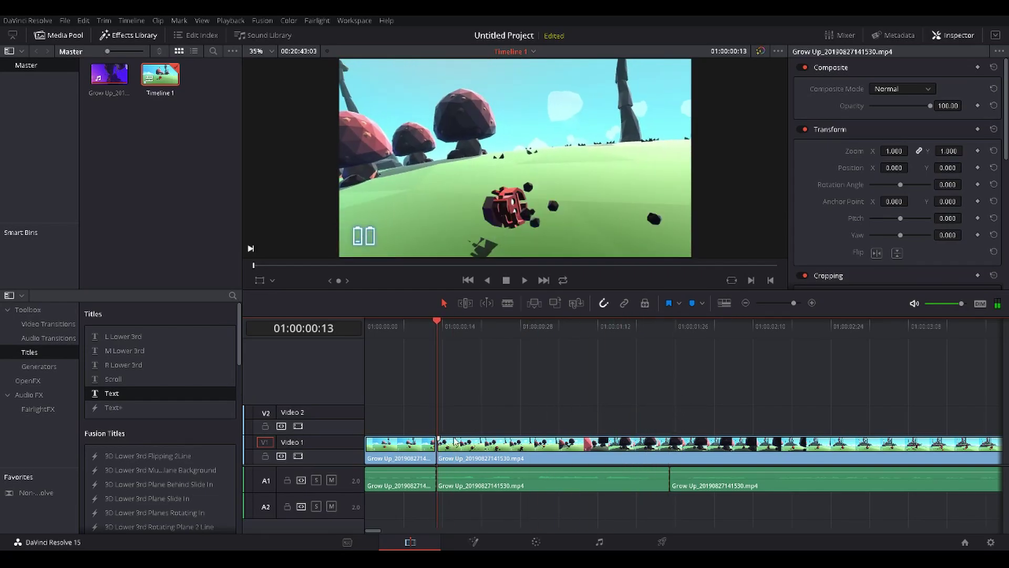
pyautogui.press('space')
pyautogui.press('space')
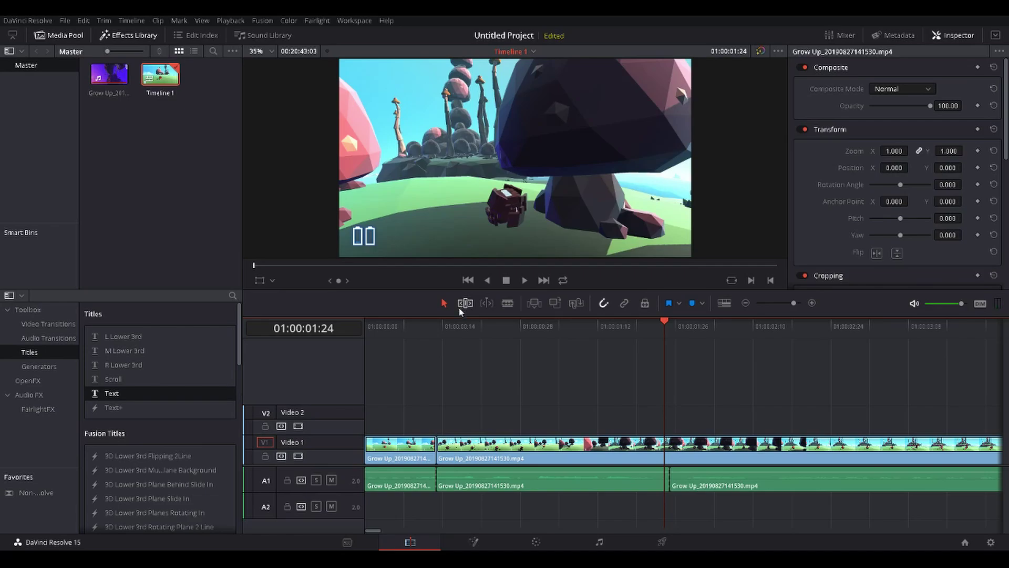
pyautogui.hotkey('ctrl', 'b')
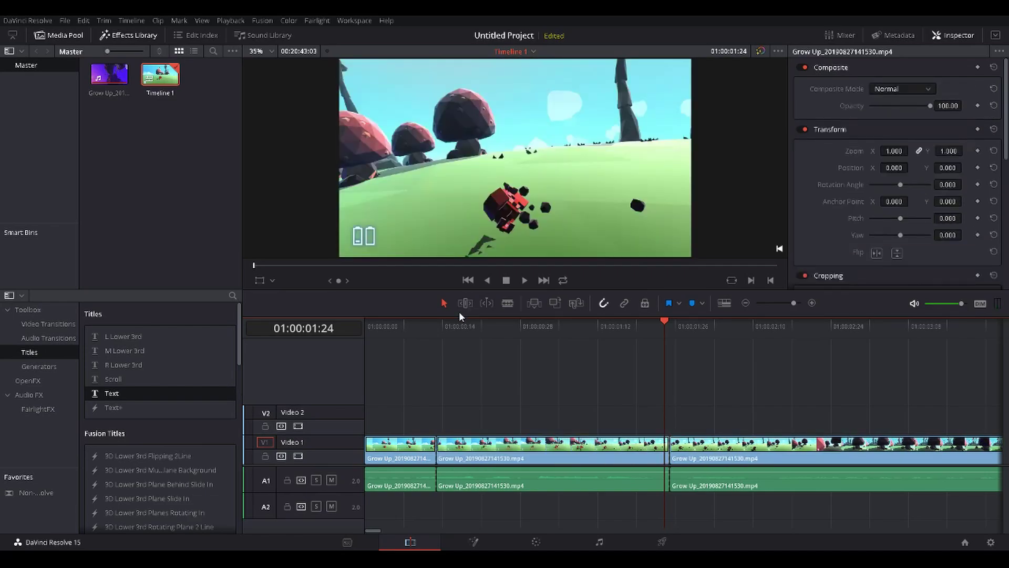
# Step: Delete the middle segment's video and audio and close the gap by moving the following clip against the first segment
pyautogui.moveTo(479, 406); pyautogui.dragTo(539, 483)
pyautogui.press('Delete')
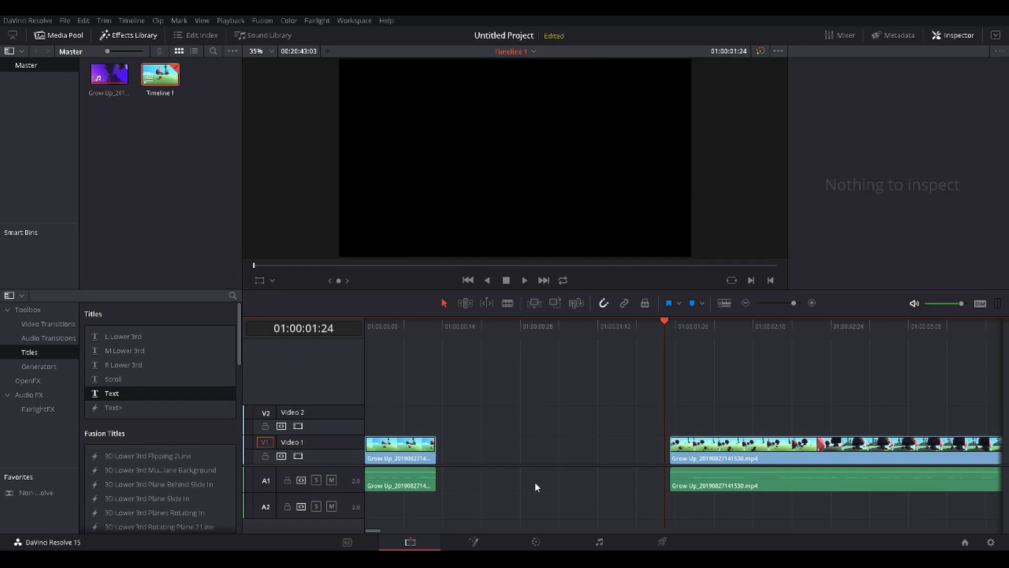
pyautogui.moveTo(589, 384); pyautogui.dragTo(478, 448)
pyautogui.moveTo(664, 415); pyautogui.dragTo(431, 462)
# Step: Return the playhead to the start of the timeline and open the Deliver page's render settings
pyautogui.press('Home')
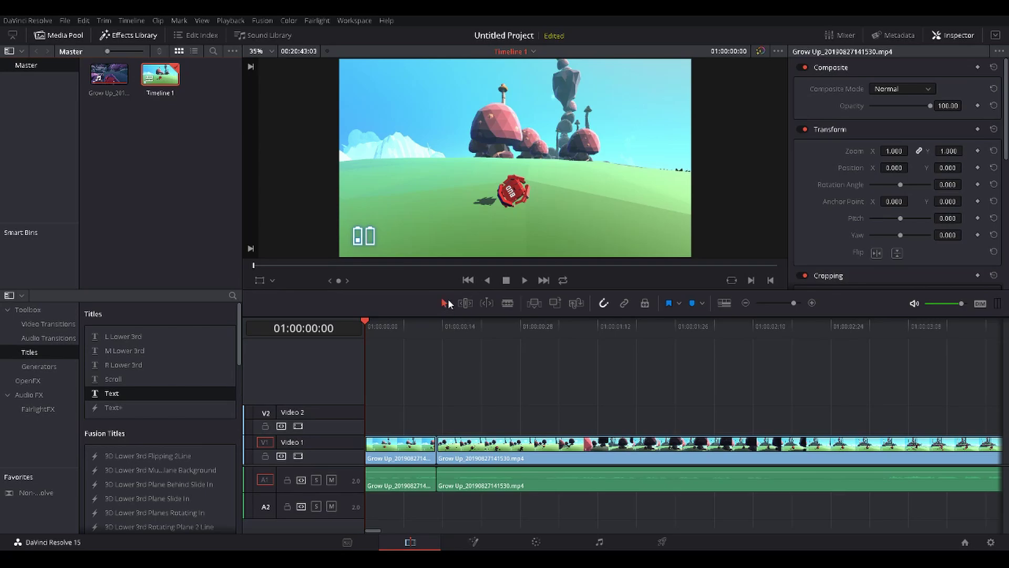
pyautogui.click(507, 304)
pyautogui.click(655, 542)
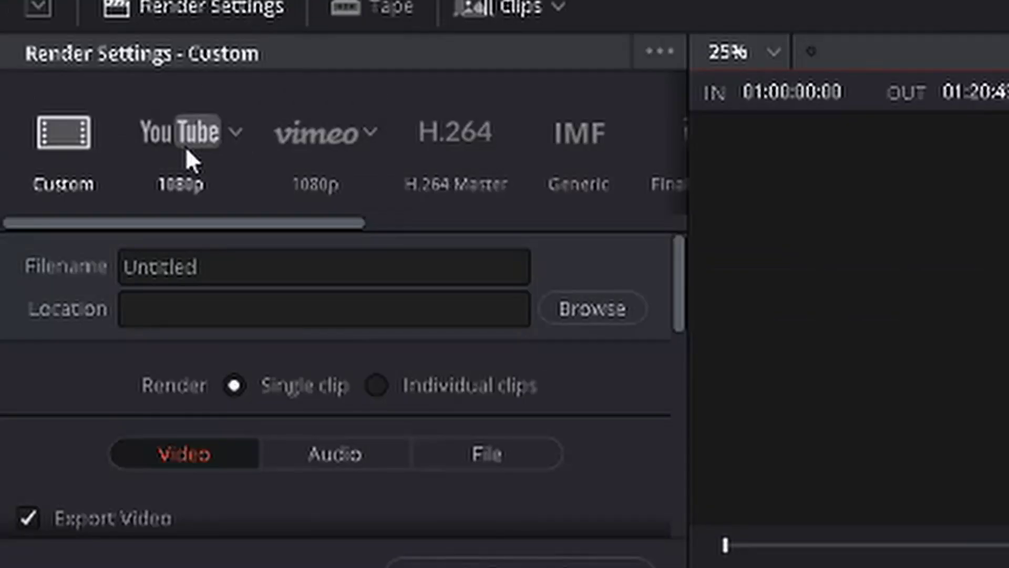
# Step: Configure the render with the YouTube 1080p preset, the filename Tutorill and the Edited Videos folder in Video Creation Folder as its location
pyautogui.click(64, 84)
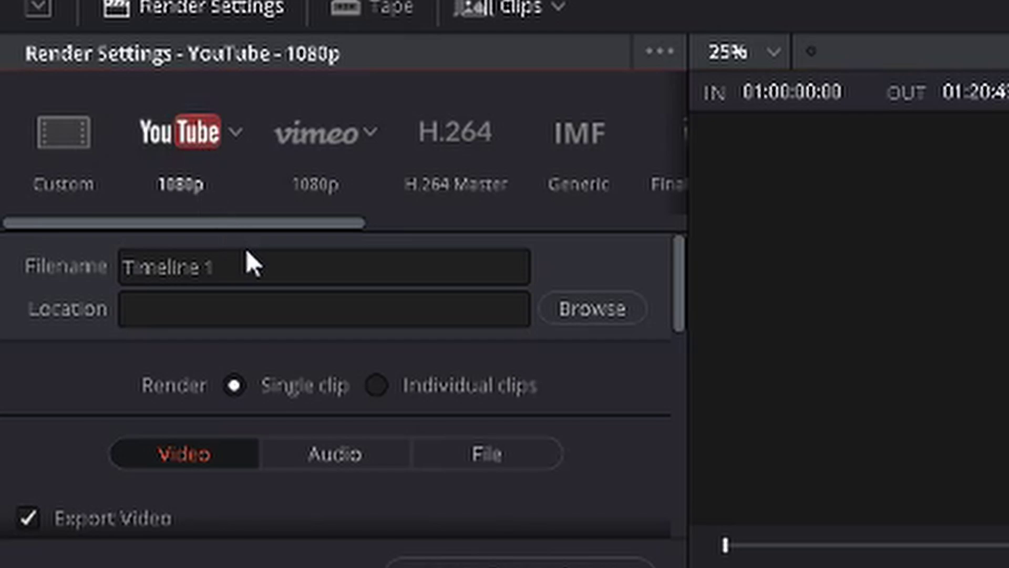
pyautogui.moveTo(248, 251); pyautogui.dragTo(31, 210)
pyautogui.press('BackSpace')
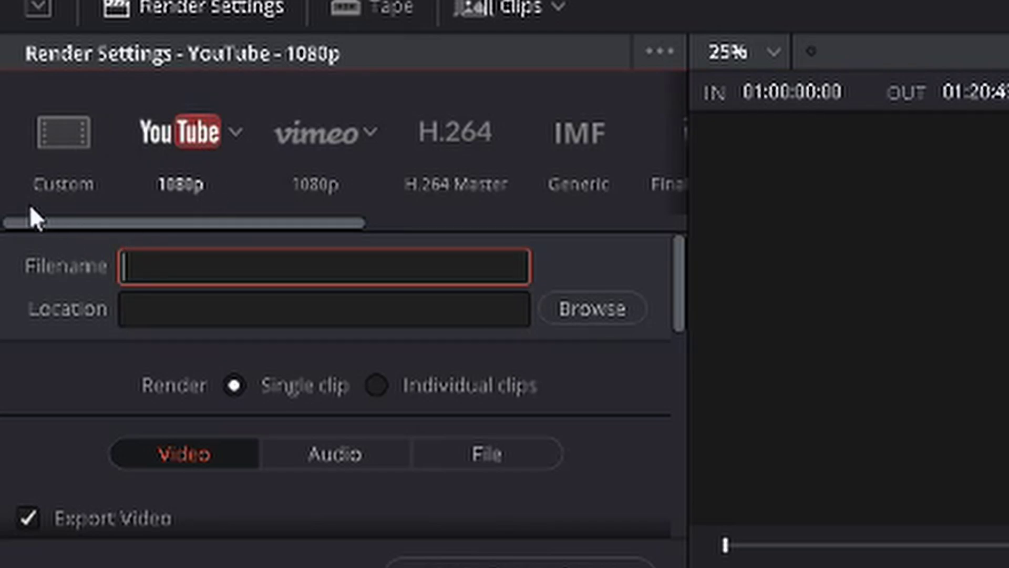
pyautogui.write('Tut')
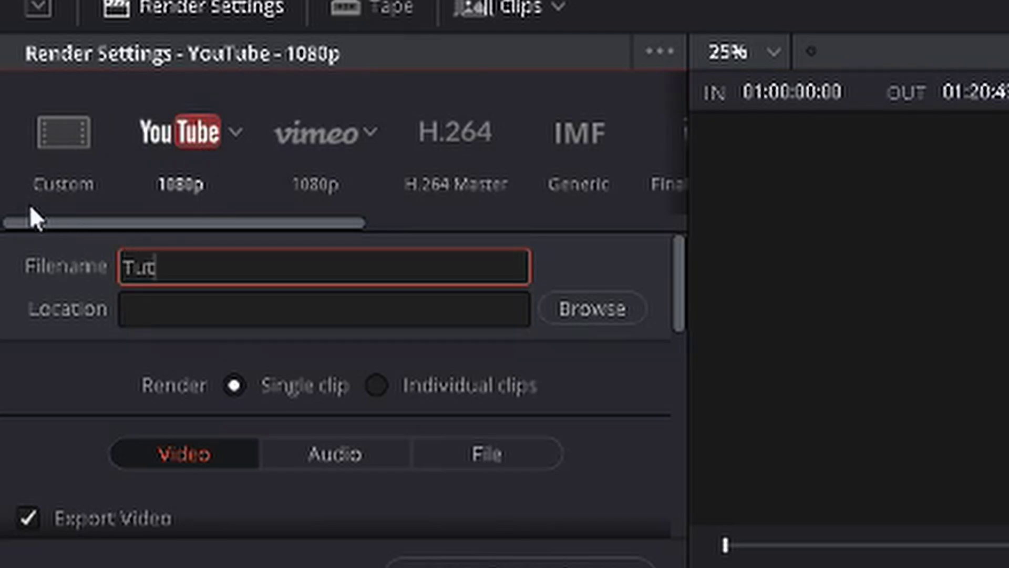
pyautogui.write('oril')
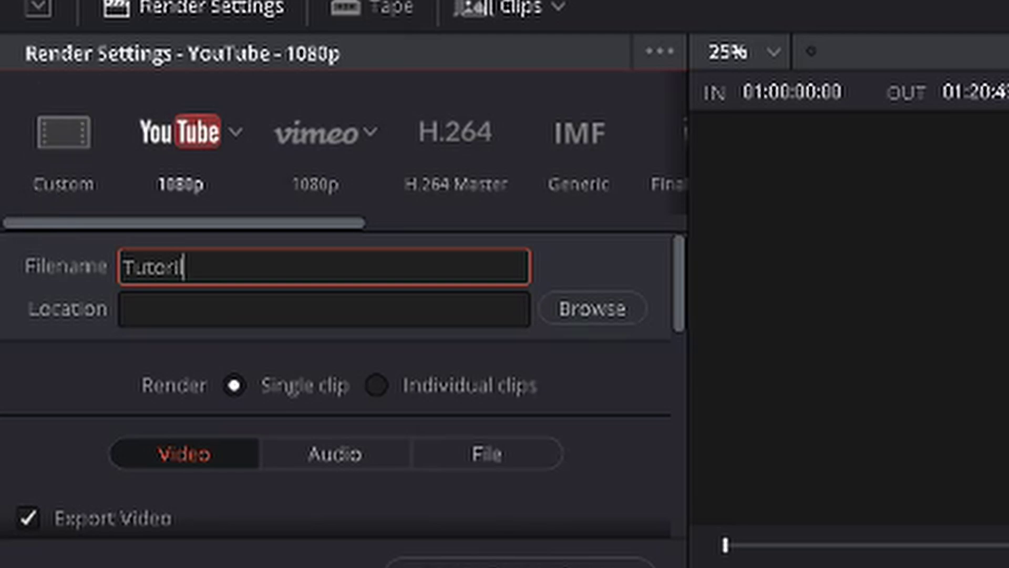
pyautogui.write('l')
pyautogui.press('Tab')
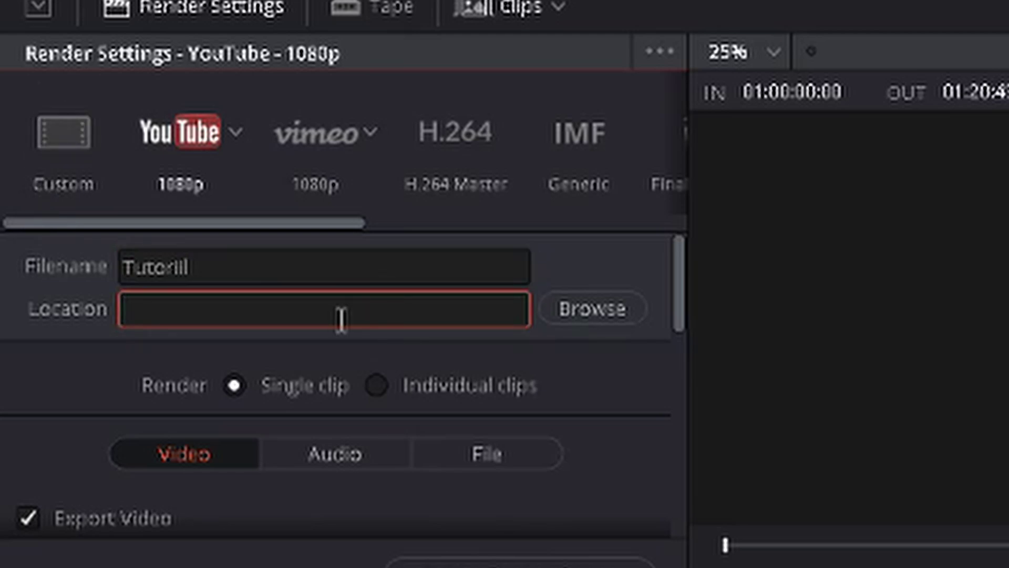
pyautogui.click(601, 310)
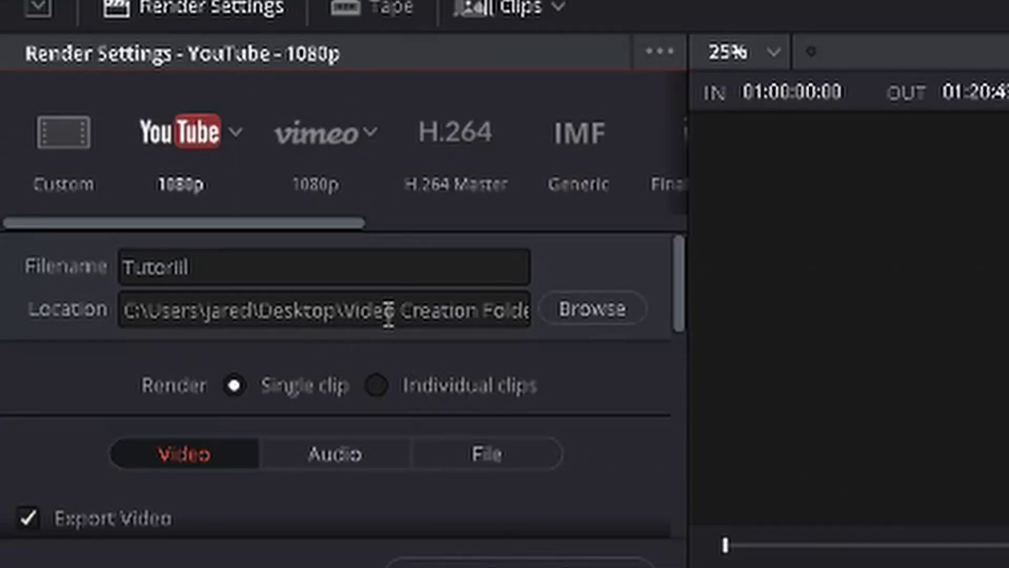
# Step: Add the timeline to the render queue with the preset's remaining settings and start rendering the job
pyautogui.scroll(-2, 149, 402)
pyautogui.scroll(2, 142, 389)
pyautogui.scroll(-4, 157, 386)
pyautogui.scroll(-9, 178, 386)
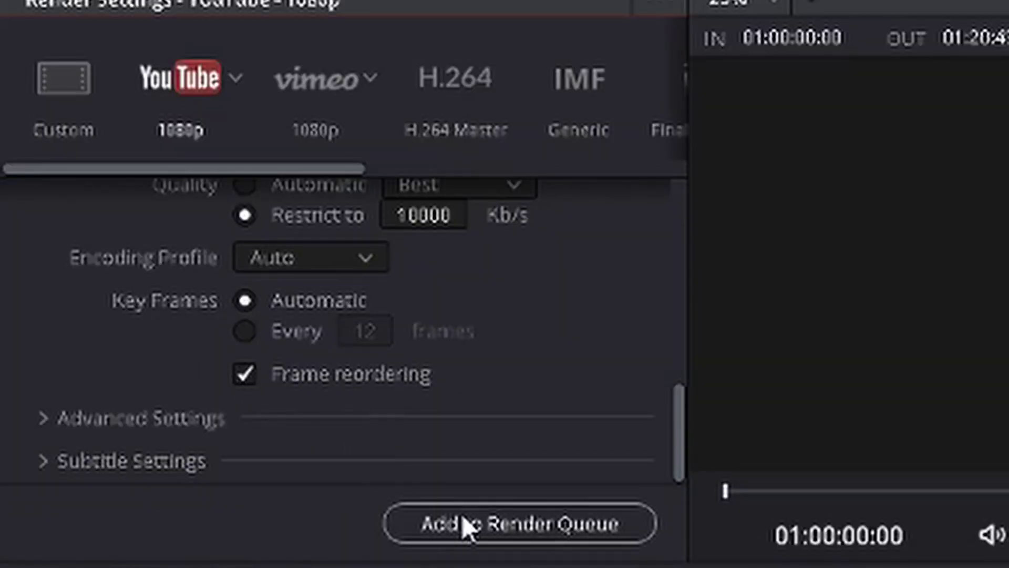
pyautogui.click(532, 524)
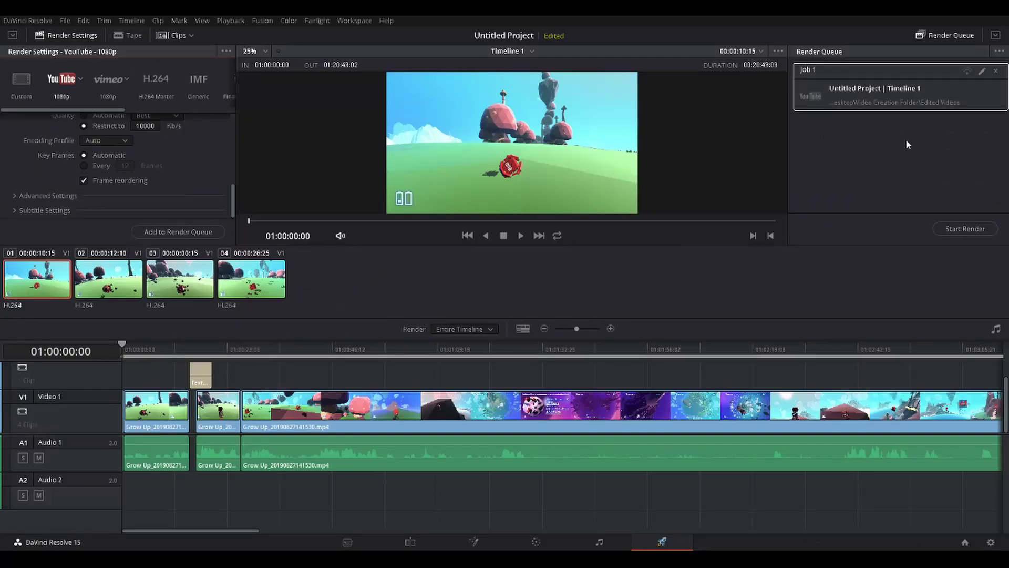
pyautogui.click(959, 230)
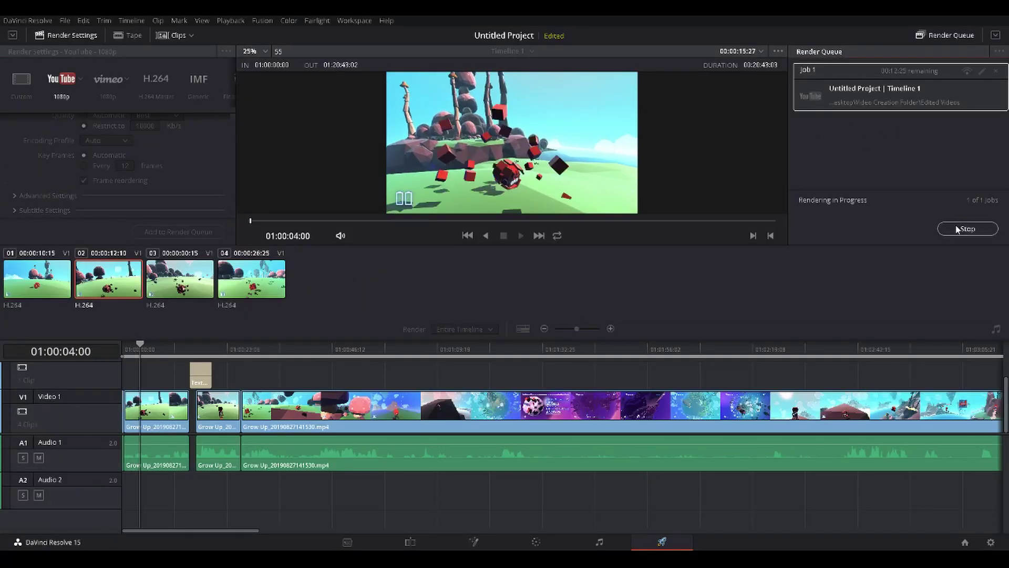